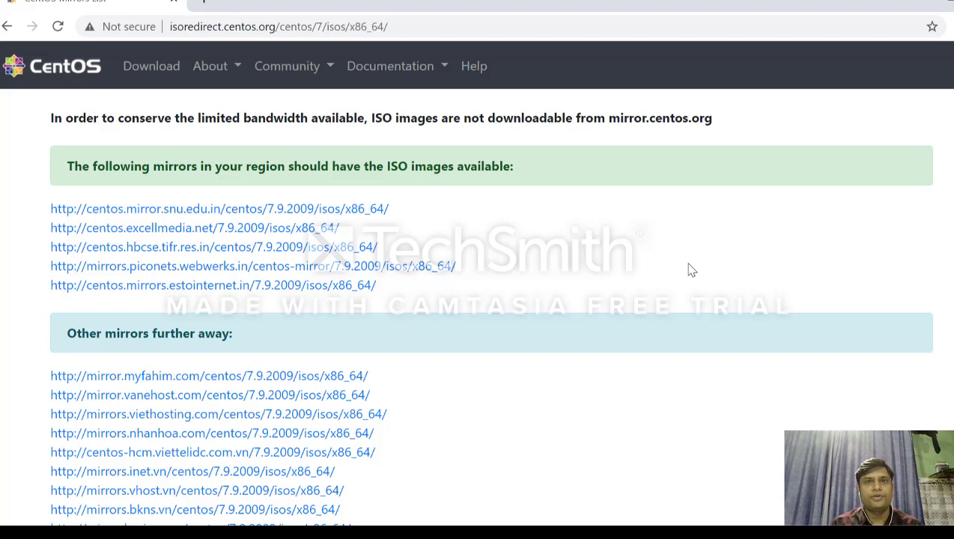
Open the CentOS 7.9.2009 x86_64 ISO listing on the centos.mirror.snu.edu.in mirror
{"action": "left_click", "coordinate": [395, 26]}
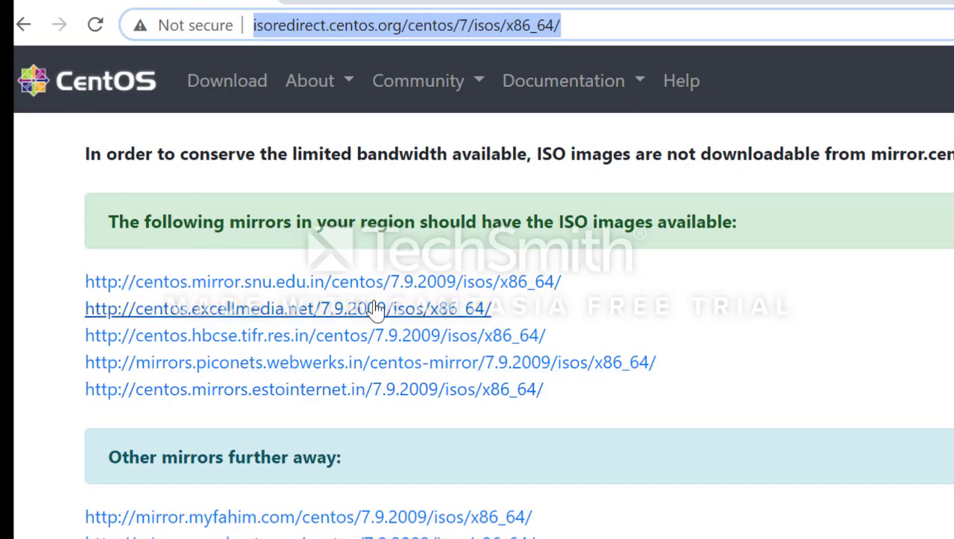
{"action": "left_click", "coordinate": [268, 287]}
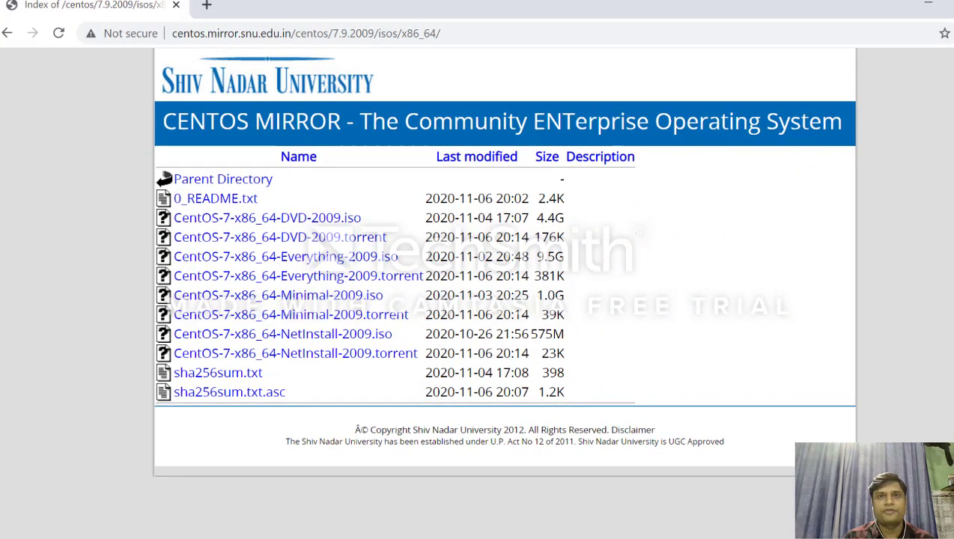
Switch to VMware Workstation and start the New Virtual Machine Wizard
{"action": "left_click", "coordinate": [716, 538]}
{"action": "left_click", "coordinate": [756, 487]}
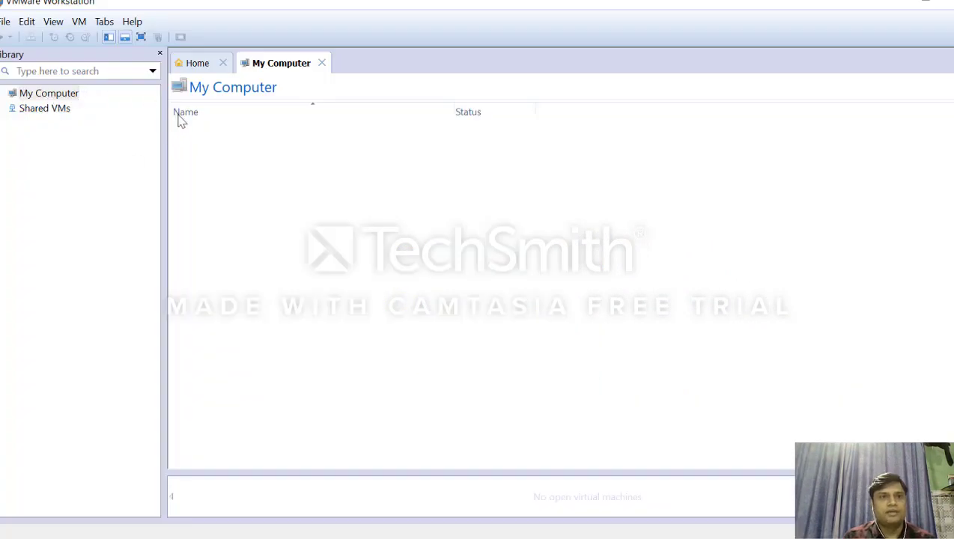
{"action": "left_click", "coordinate": [198, 63]}
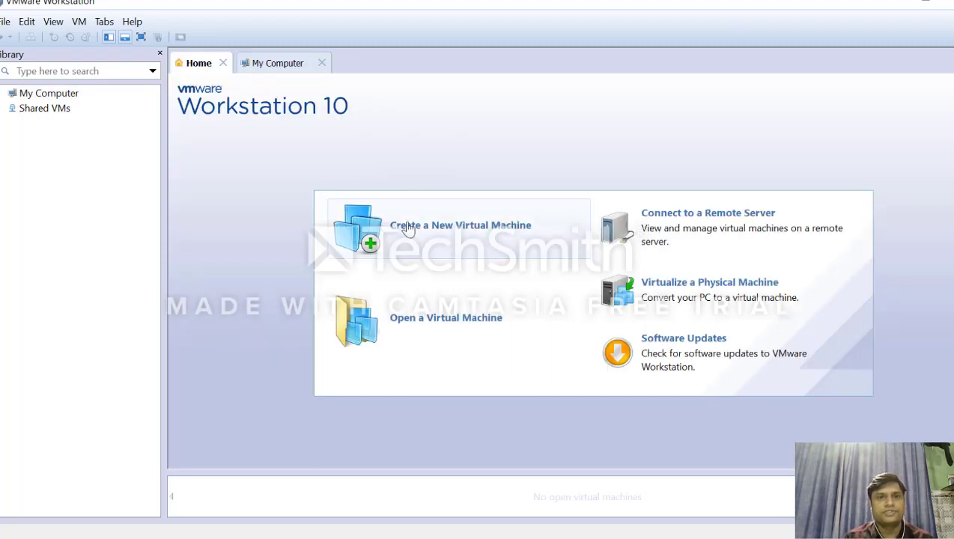
{"action": "left_click", "coordinate": [5, 22]}
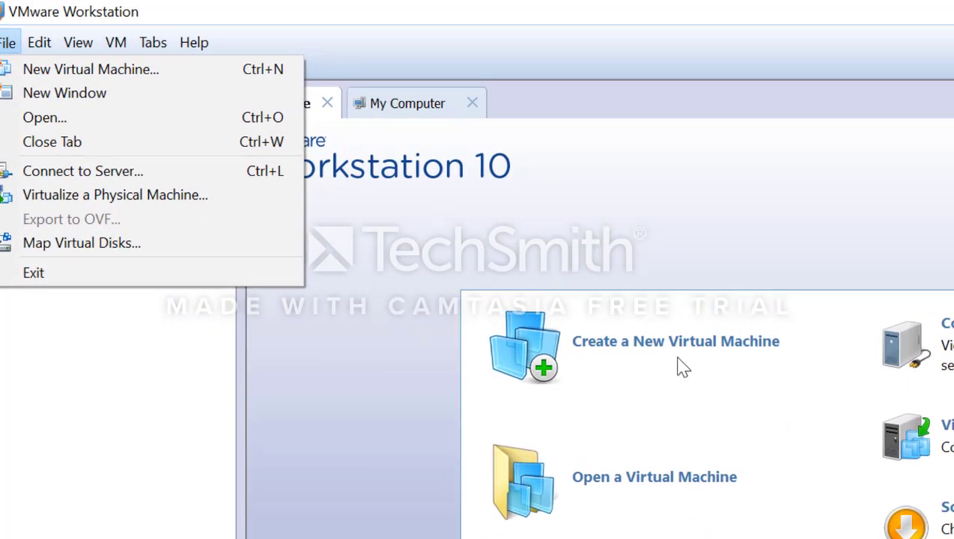
{"action": "left_click", "coordinate": [58, 70]}
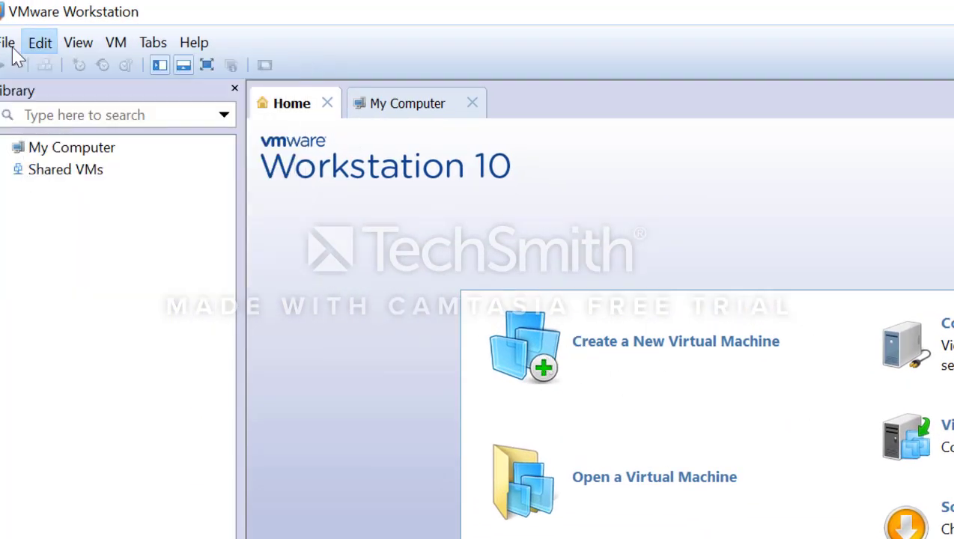
{"action": "left_click", "coordinate": [5, 43]}
{"action": "left_click", "coordinate": [34, 69]}
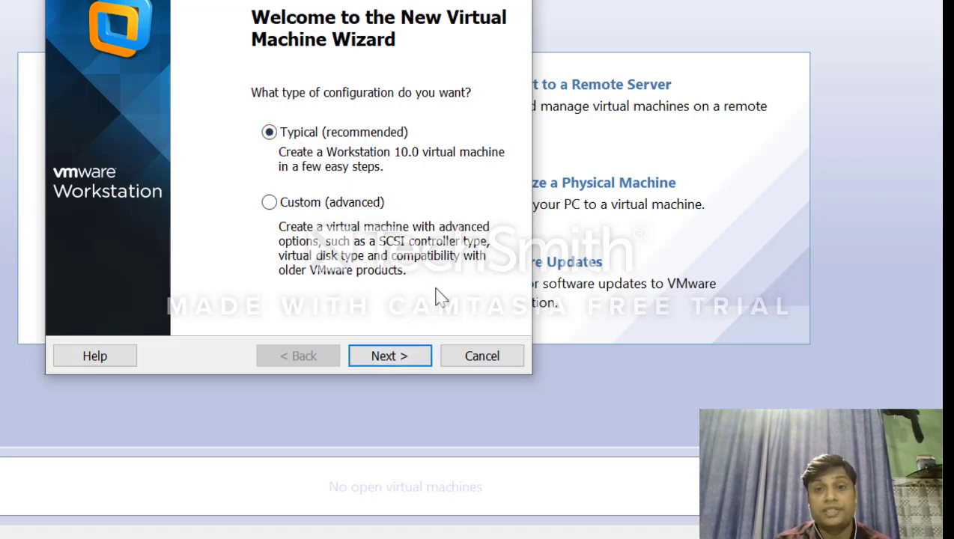
Accept the Typical configuration and choose to install the operating system later on a blank hard disk
{"action": "left_click", "coordinate": [386, 361]}
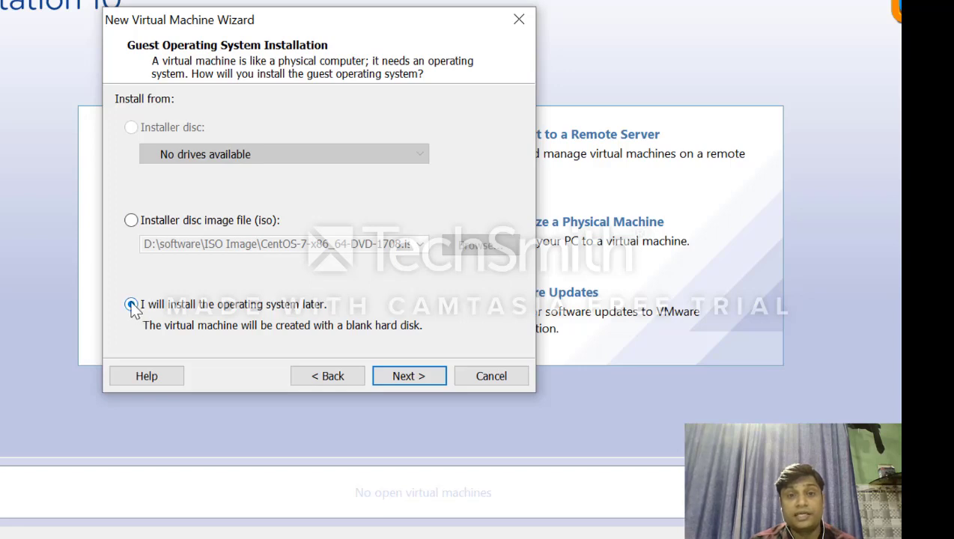
{"action": "left_click", "coordinate": [403, 379]}
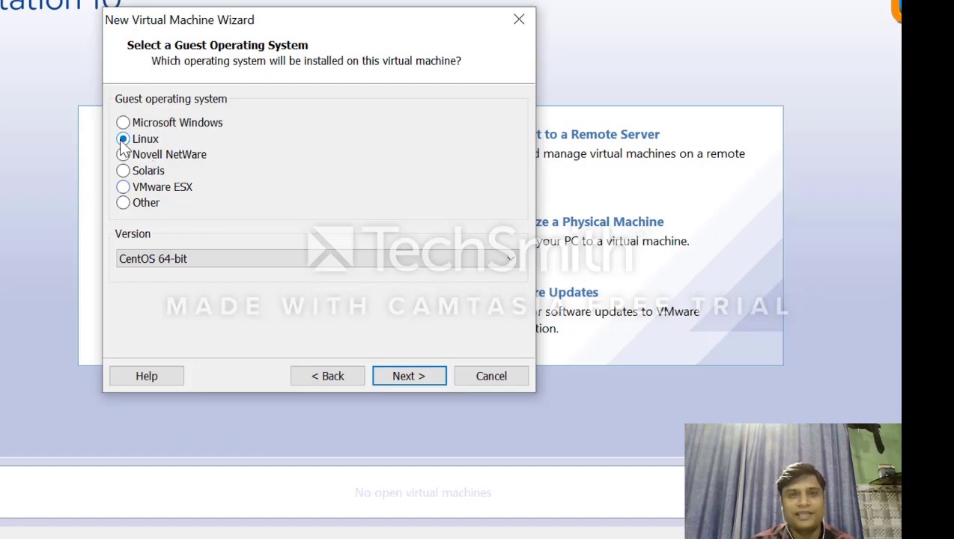
Set the guest operating system to Linux, version CentOS 64-bit
{"action": "left_click", "coordinate": [315, 258]}
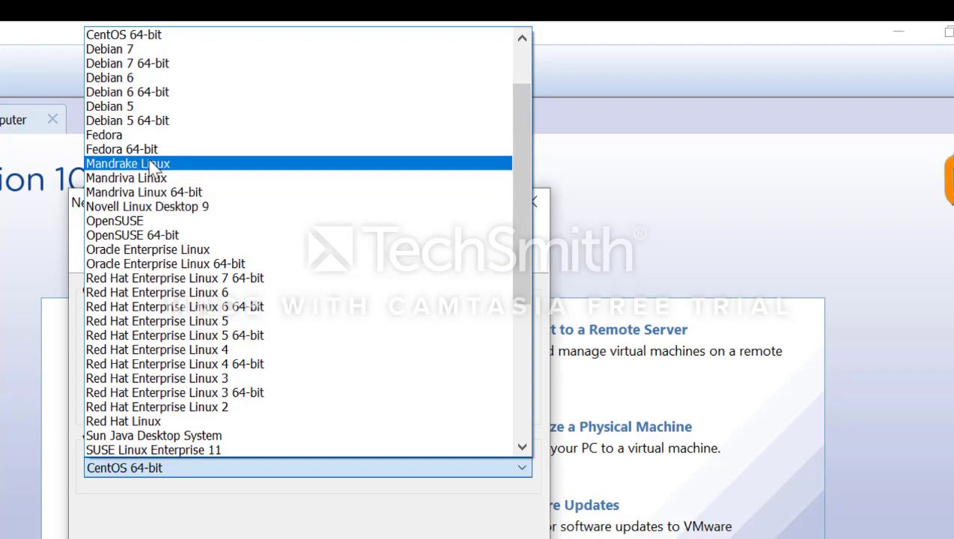
{"action": "left_click", "coordinate": [141, 36]}
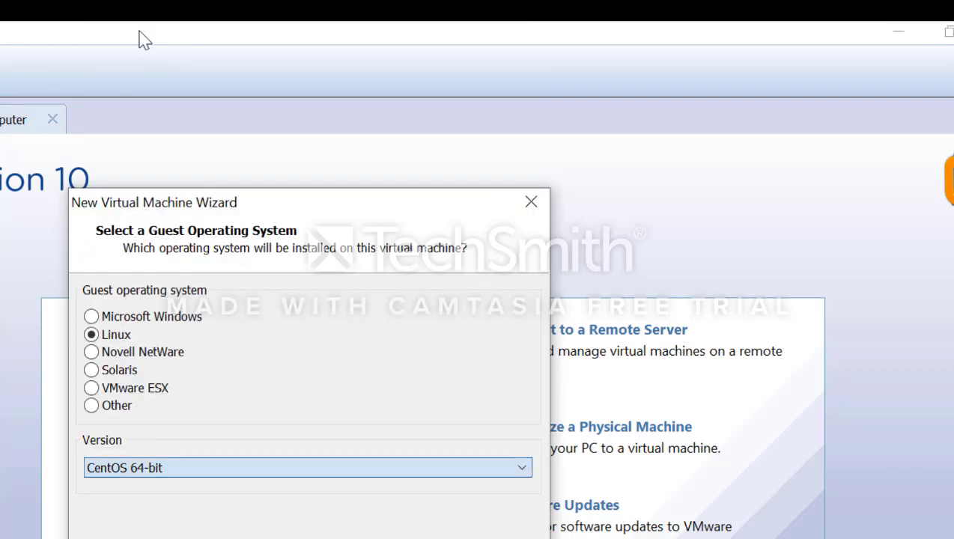
{"action": "left_click", "coordinate": [416, 514]}
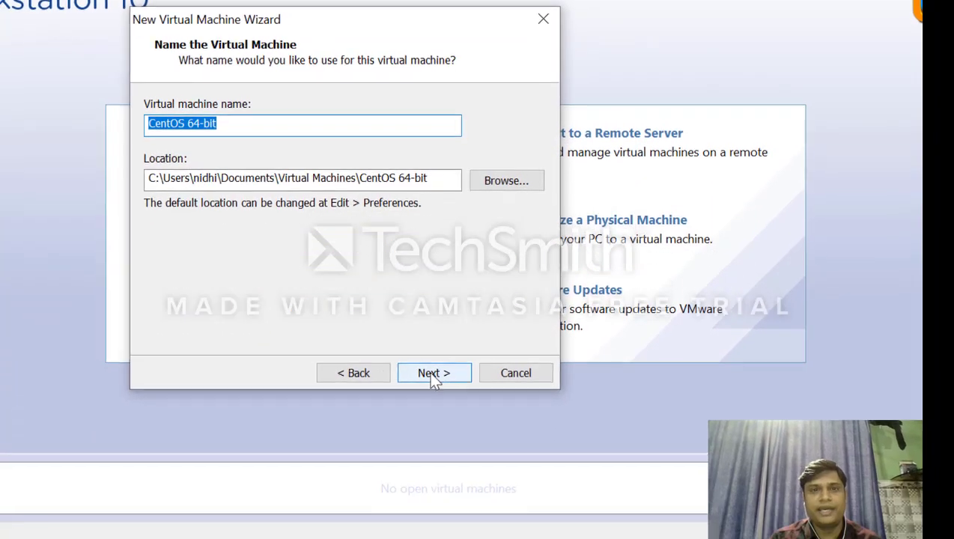
Name the virtual machine Centos-7 GUI
{"action": "left_click", "coordinate": [202, 252]}
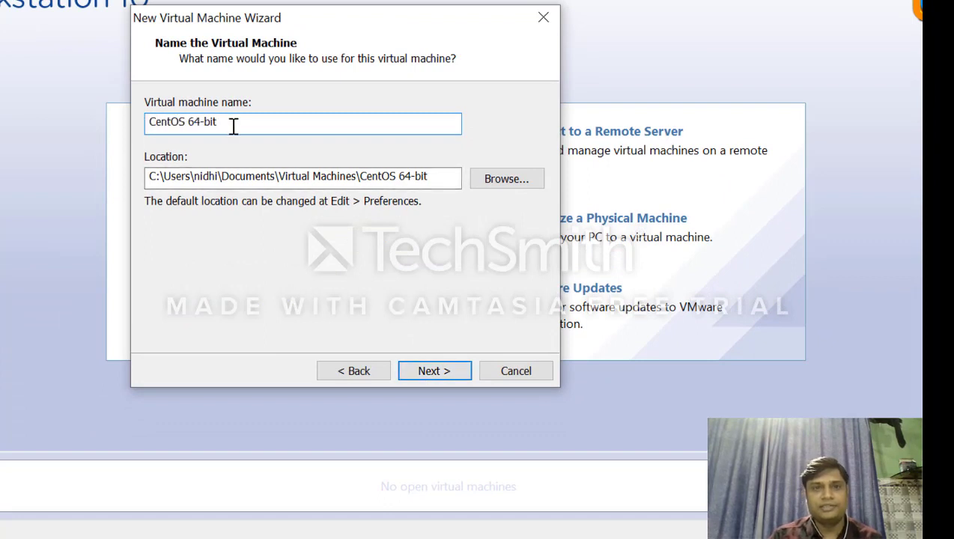
{"action": "key", "text": "ctrl+a"}
{"action": "key", "text": "BackSpace"}
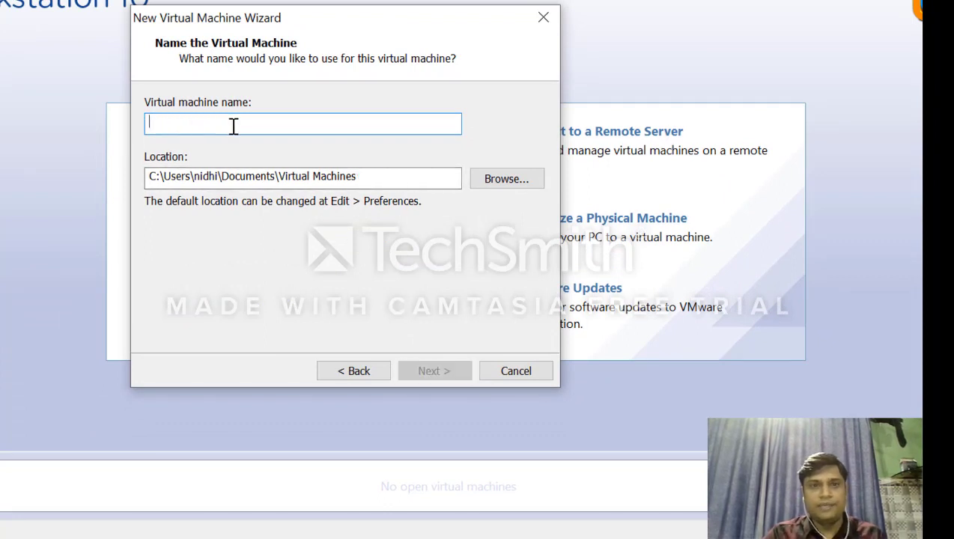
{"action": "type", "text": "Centos-7 GUI"}
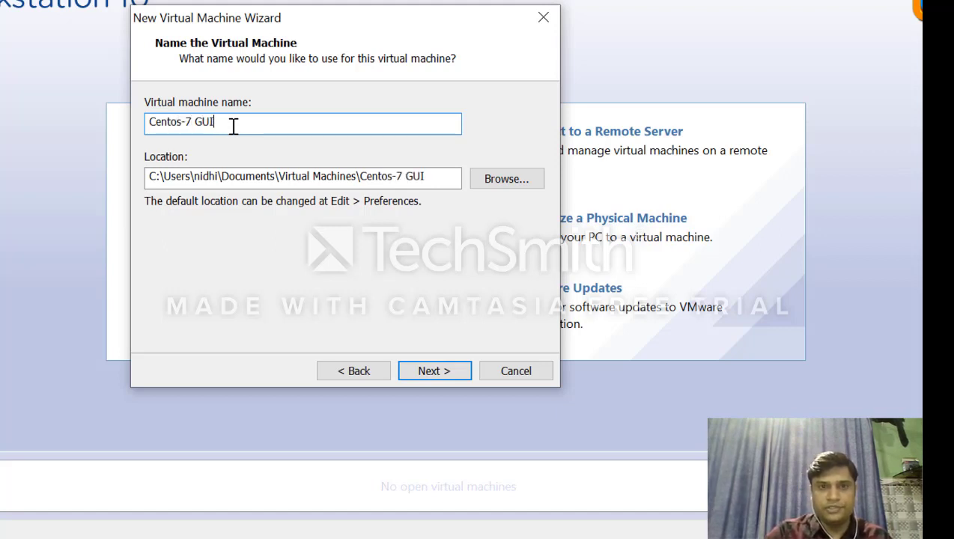
Set the virtual machine's location to the existing folder D:\Servers\CentOS-7-GUI
{"action": "key", "text": "Tab"}
{"action": "key", "text": "Tab"}
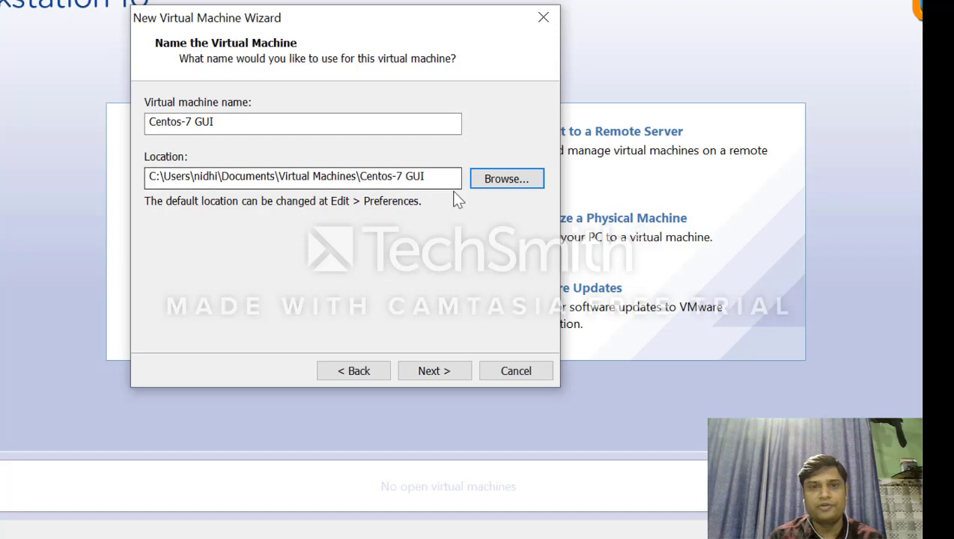
{"action": "left_click", "coordinate": [507, 181]}
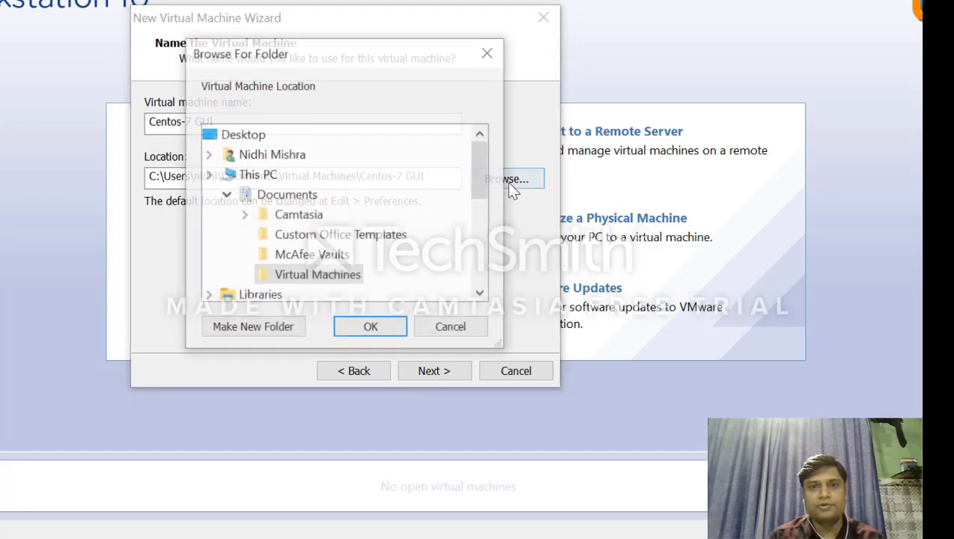
{"action": "scroll", "coordinate": [490, 187], "scroll_direction": "up", "scroll_amount": 3}
{"action": "left_click_drag", "start_coordinate": [479, 175], "coordinate": [488, 262]}
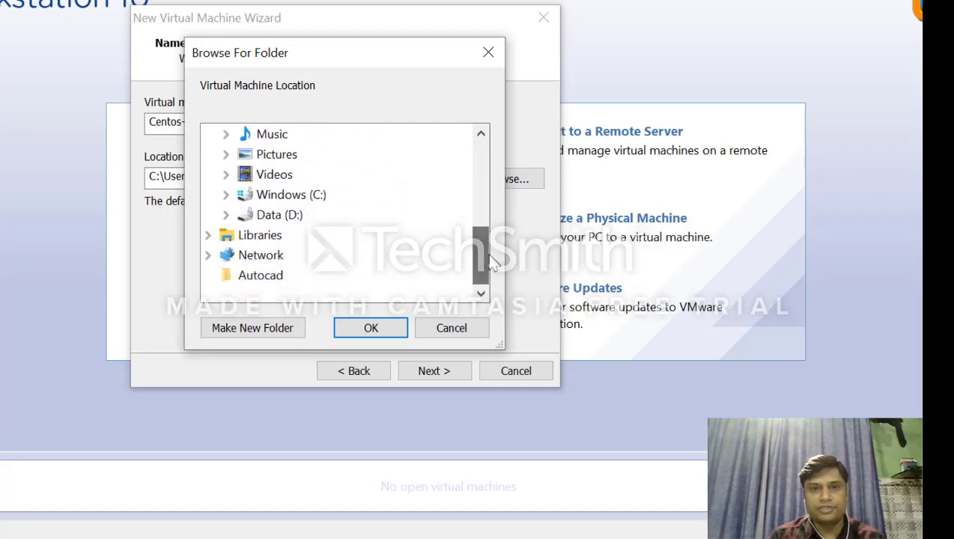
{"action": "left_click", "coordinate": [226, 215]}
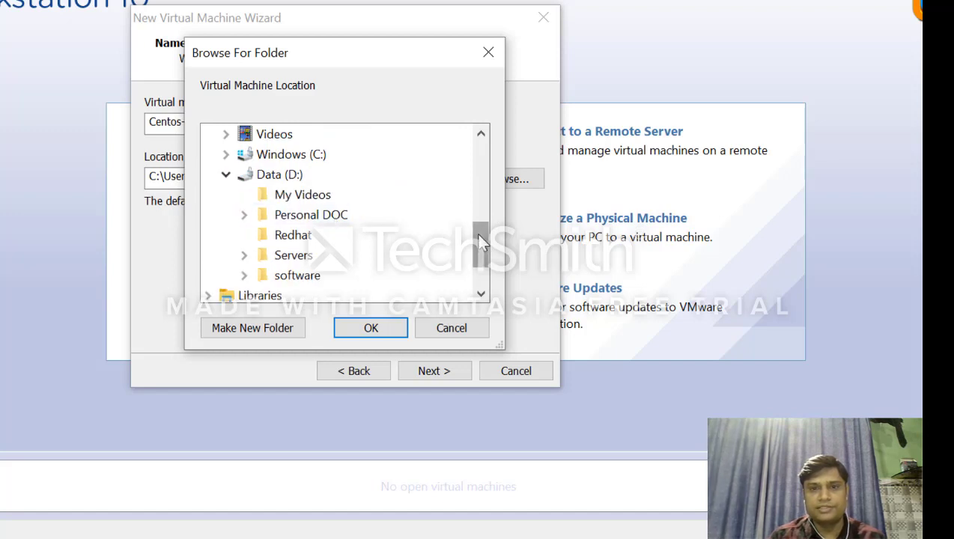
{"action": "left_click_drag", "start_coordinate": [480, 241], "coordinate": [481, 255]}
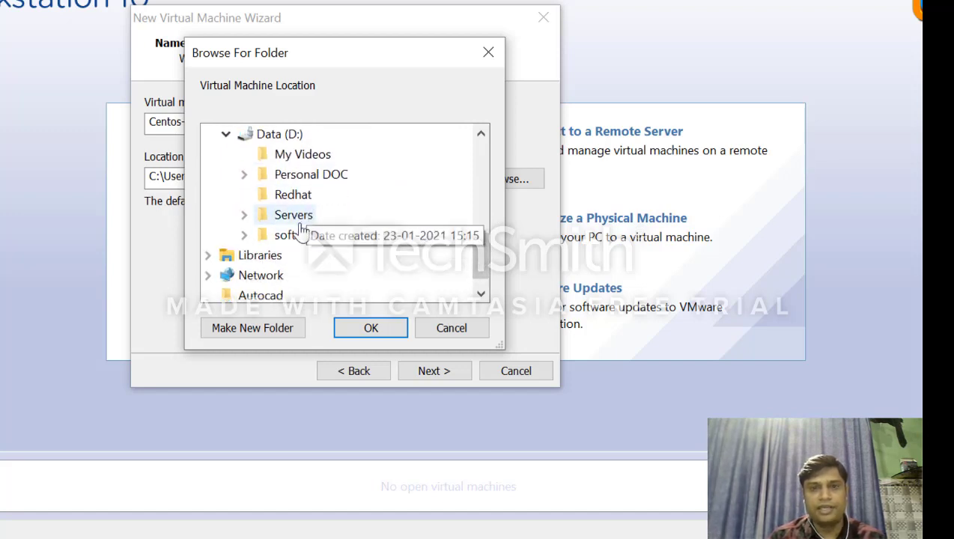
{"action": "left_click", "coordinate": [244, 215]}
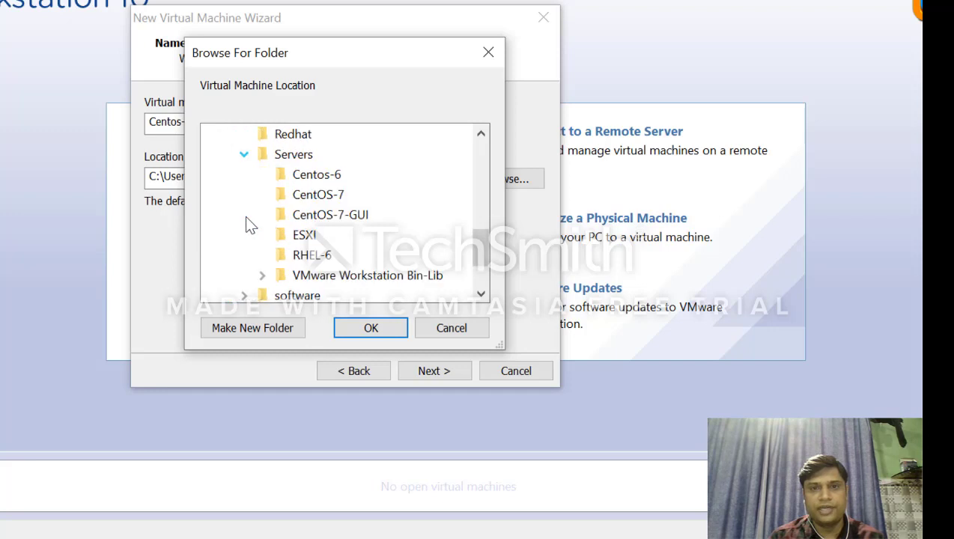
{"action": "left_click", "coordinate": [339, 218]}
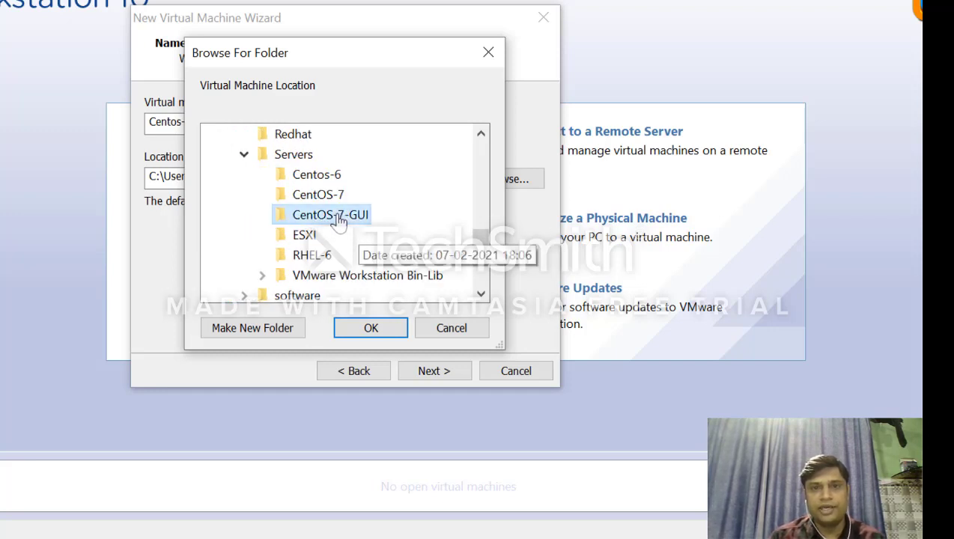
{"action": "left_click", "coordinate": [369, 330]}
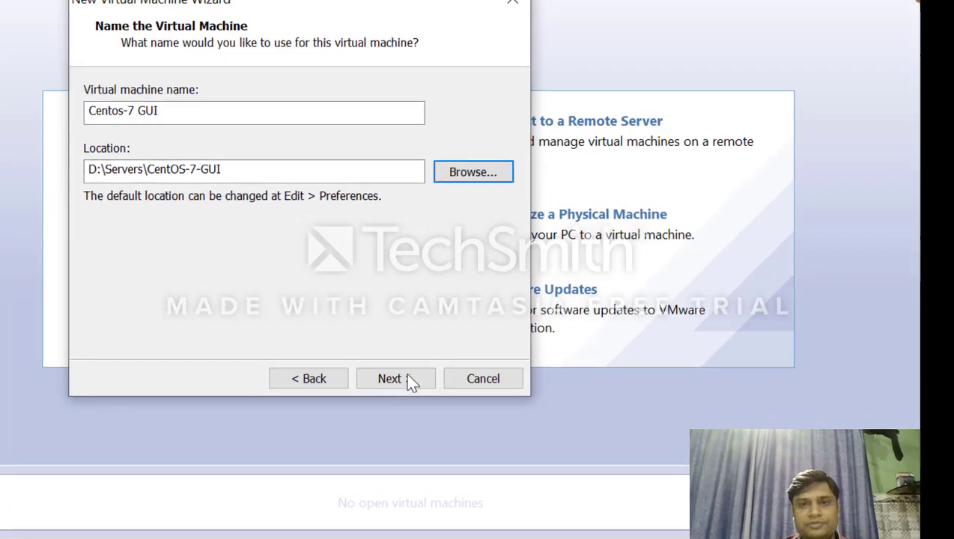
Set the maximum disk size to 30 GB, with the virtual disk split into multiple files
{"action": "left_click", "coordinate": [395, 380]}
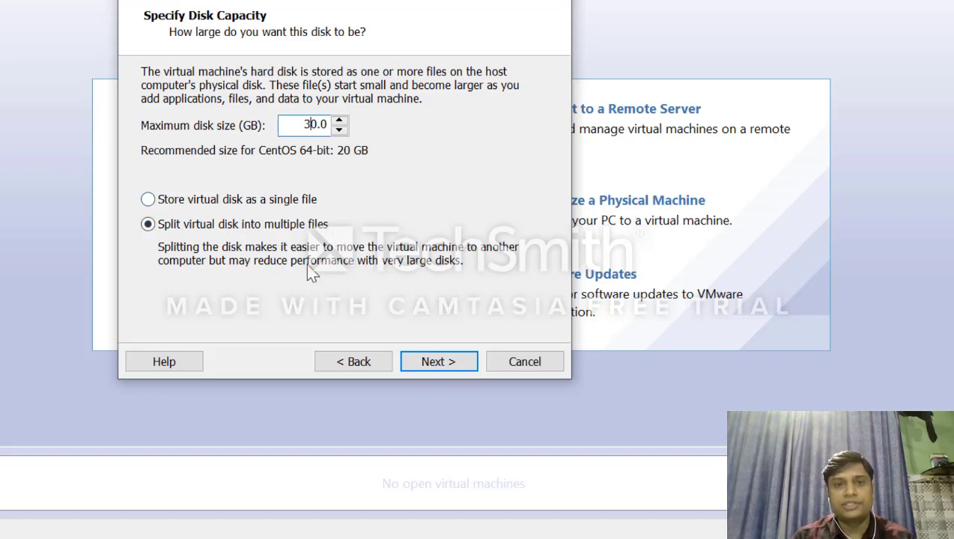
{"action": "left_click", "coordinate": [438, 361]}
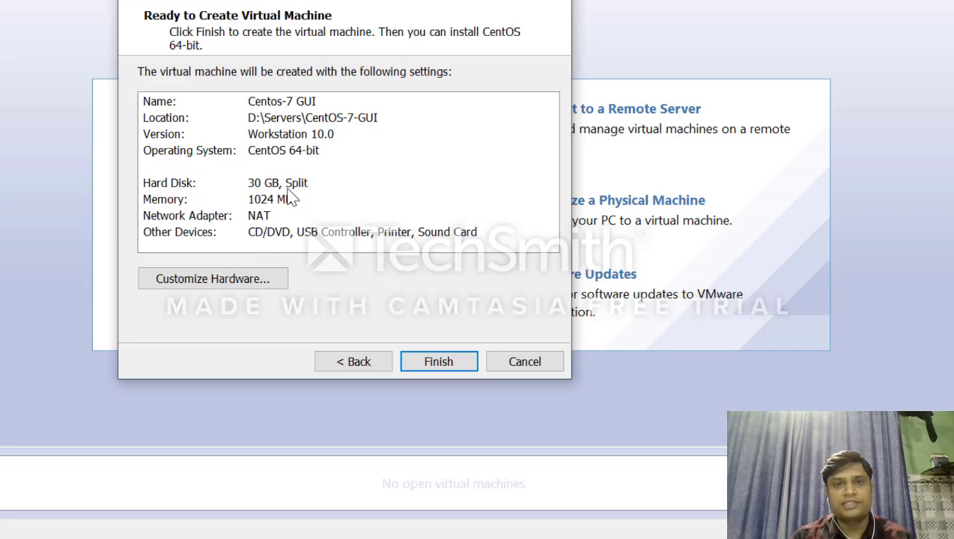
Customize the virtual machine's hardware to 2 GB of memory and 2 processors with 2 cores per processor
{"action": "left_click", "coordinate": [214, 280]}
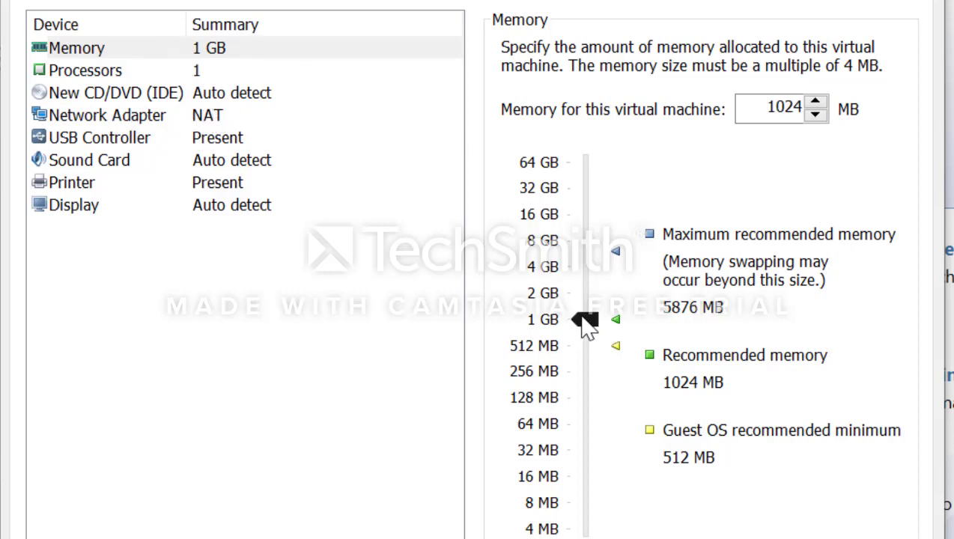
{"action": "left_click_drag", "start_coordinate": [584, 322], "coordinate": [585, 298]}
{"action": "left_click", "coordinate": [105, 72]}
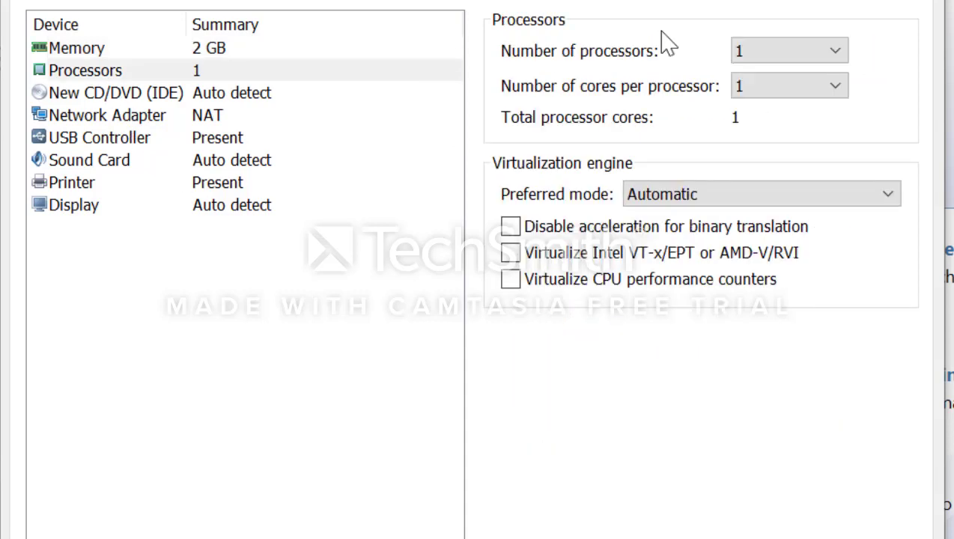
{"action": "left_click", "coordinate": [834, 52]}
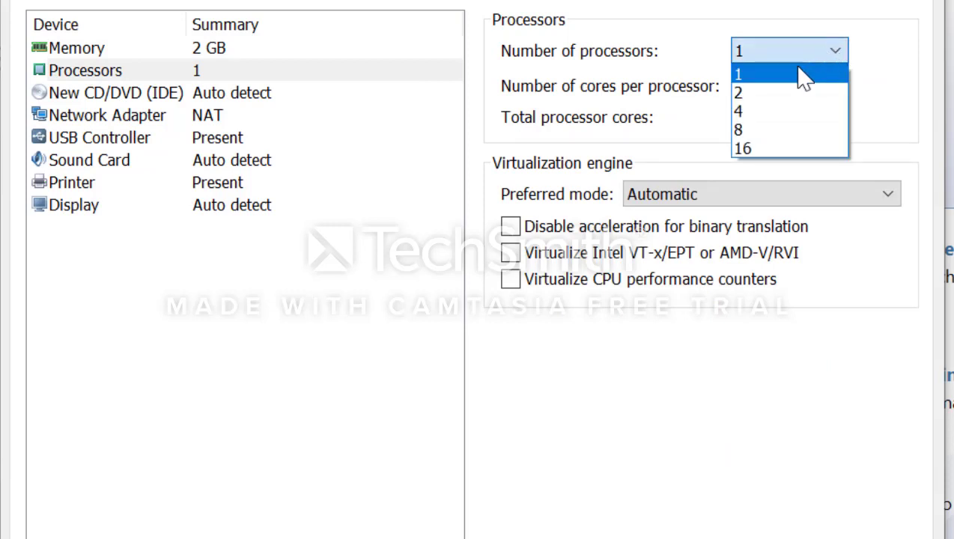
{"action": "left_click", "coordinate": [759, 94]}
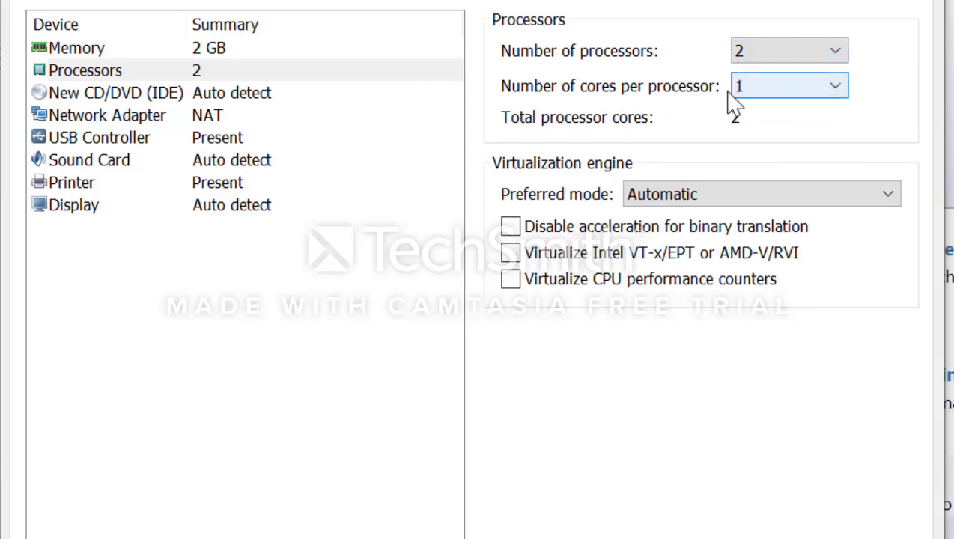
{"action": "left_click", "coordinate": [803, 86]}
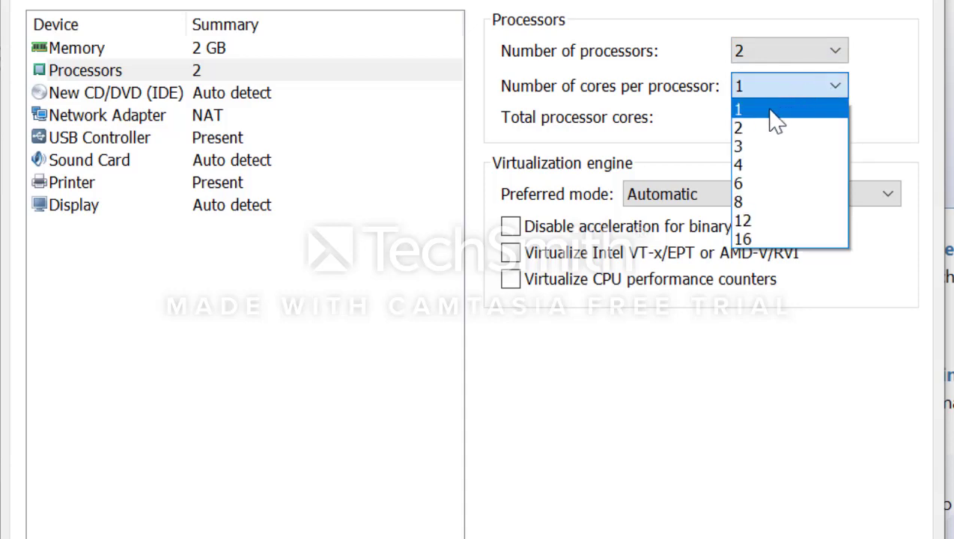
{"action": "left_click", "coordinate": [758, 128]}
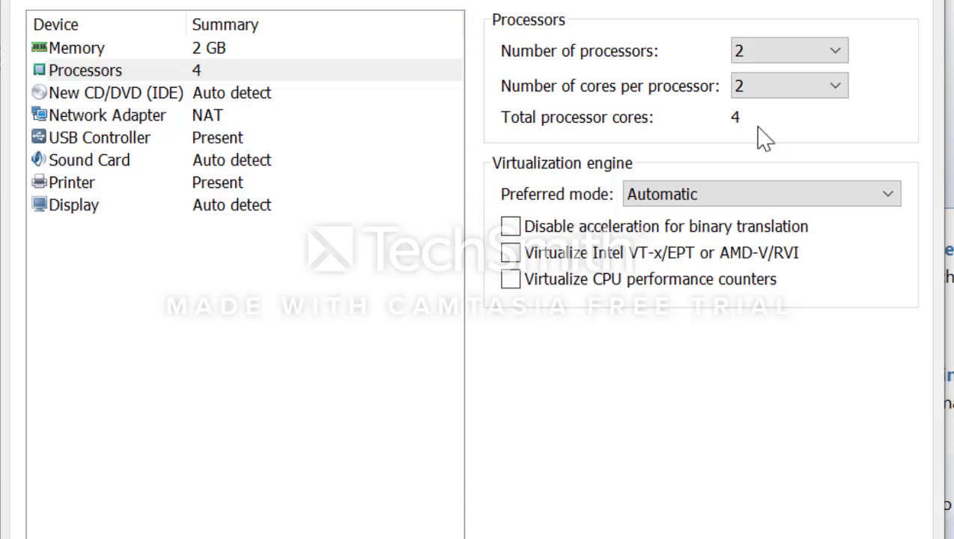
Attach the CentOS-7-x86_64-DVD-1708 ISO from D:\software\ISO Image to the virtual machine's CD/DVD drive
{"action": "left_click", "coordinate": [103, 95]}
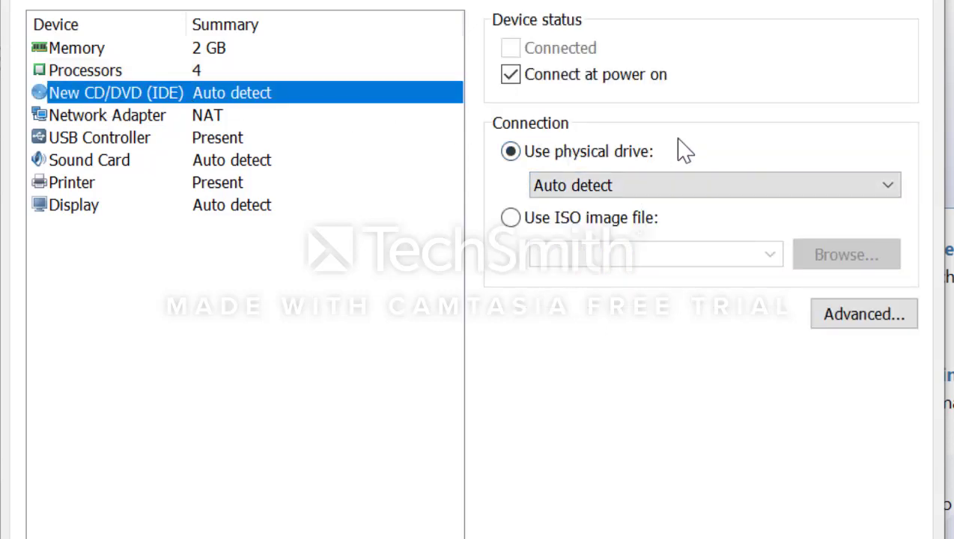
{"action": "left_click", "coordinate": [510, 218]}
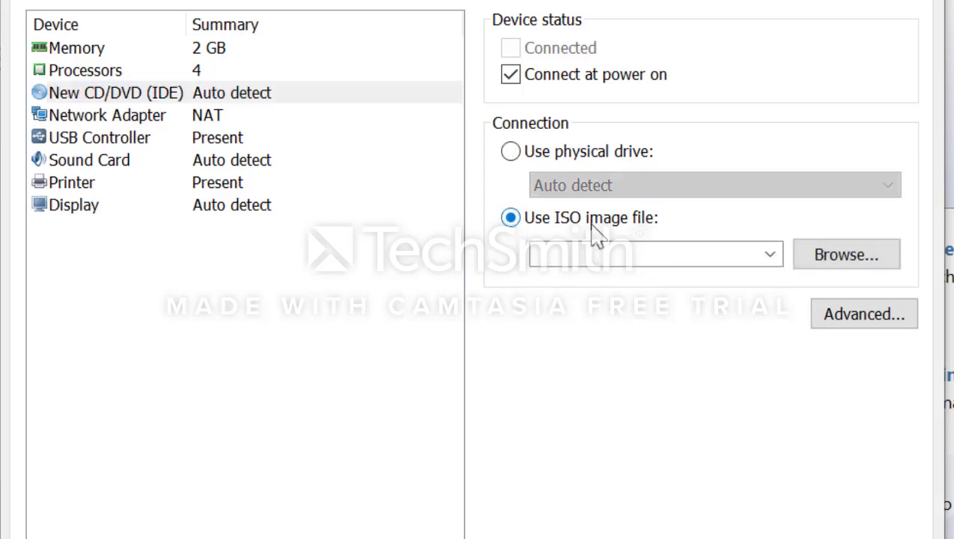
{"action": "left_click", "coordinate": [846, 255]}
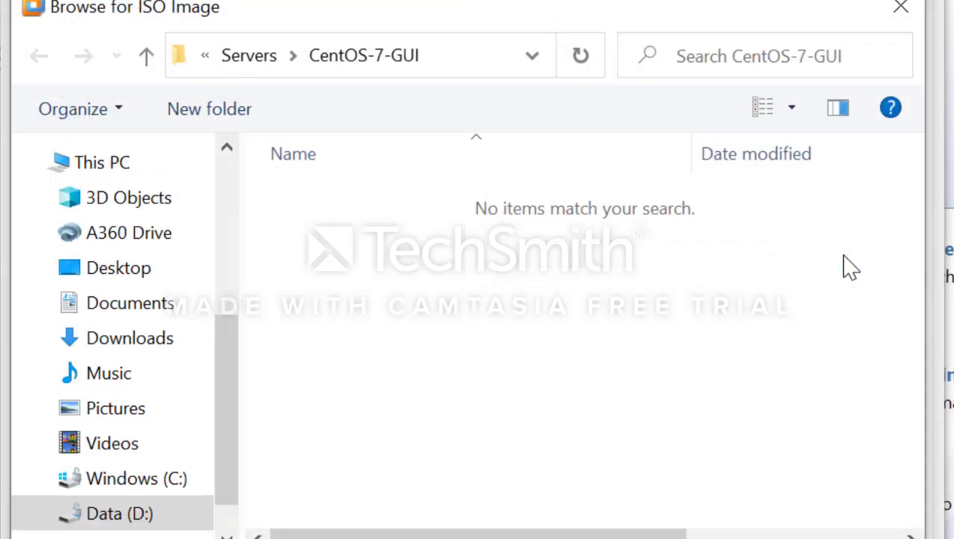
{"action": "left_click", "coordinate": [122, 517]}
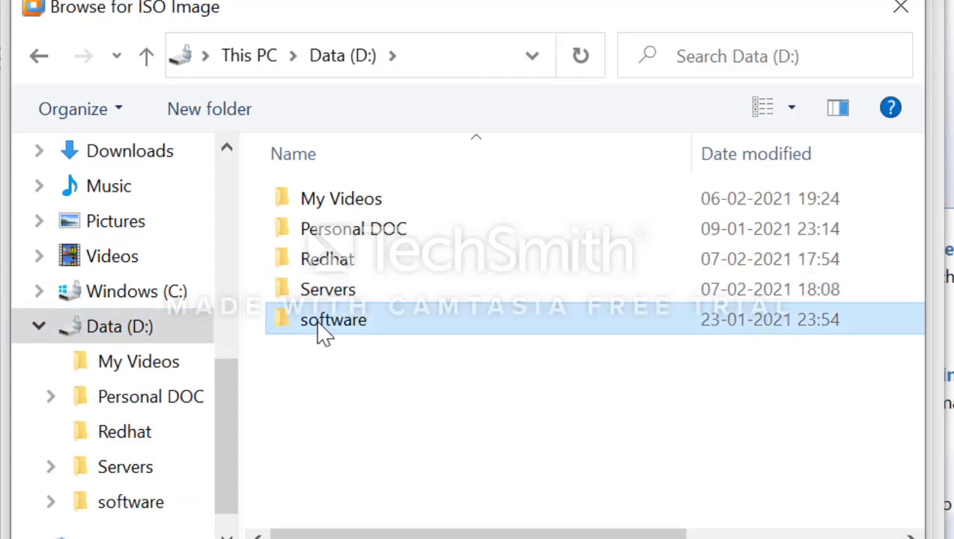
{"action": "double_click", "coordinate": [325, 333]}
{"action": "double_click", "coordinate": [338, 202]}
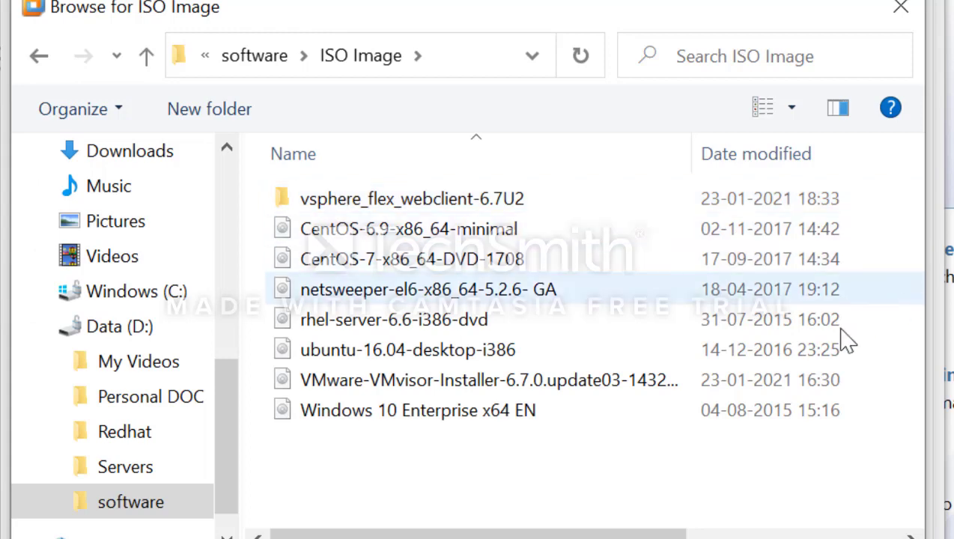
{"action": "double_click", "coordinate": [368, 258]}
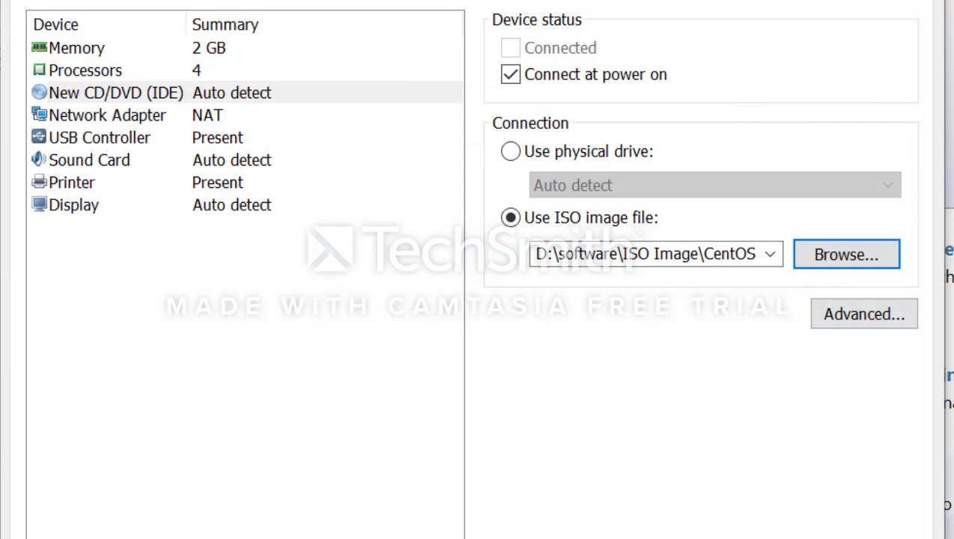
Keep the network adapter connected through NAT and finish creating the virtual machine
{"action": "left_click", "coordinate": [88, 119]}
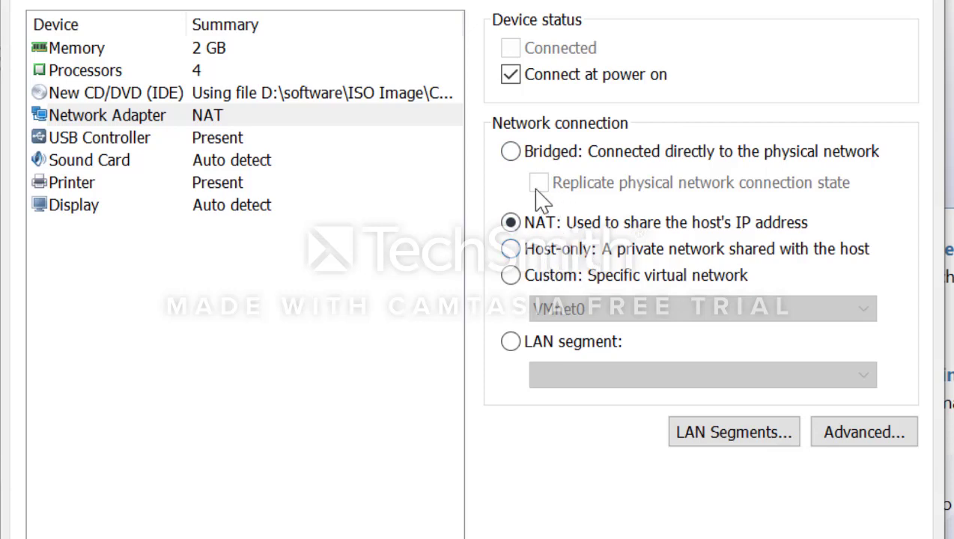
{"action": "left_click", "coordinate": [527, 219]}
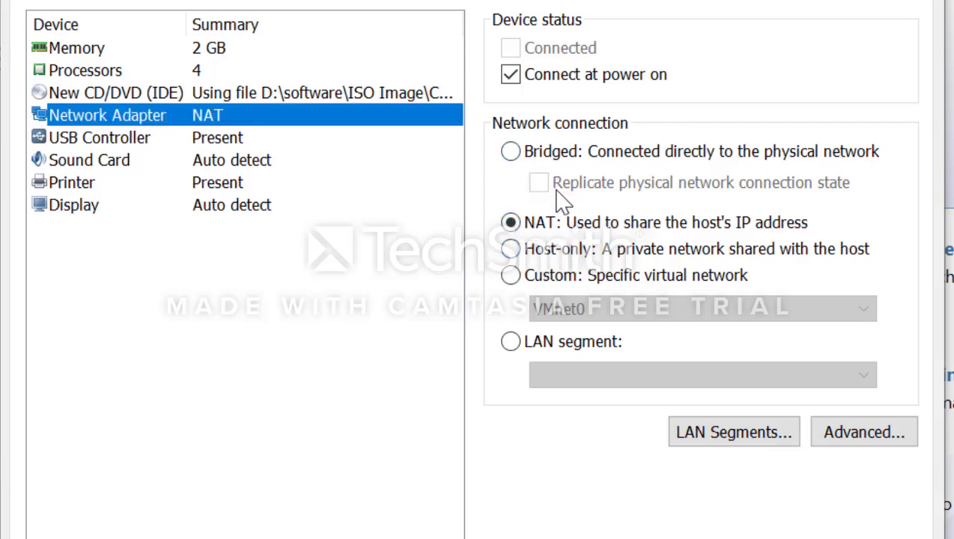
{"action": "left_click", "coordinate": [511, 226]}
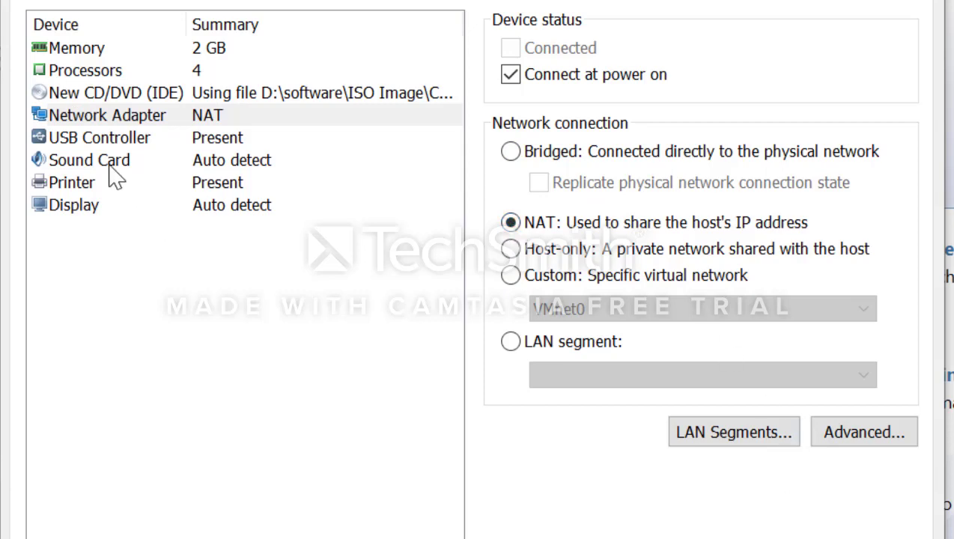
{"action": "left_click", "coordinate": [97, 141]}
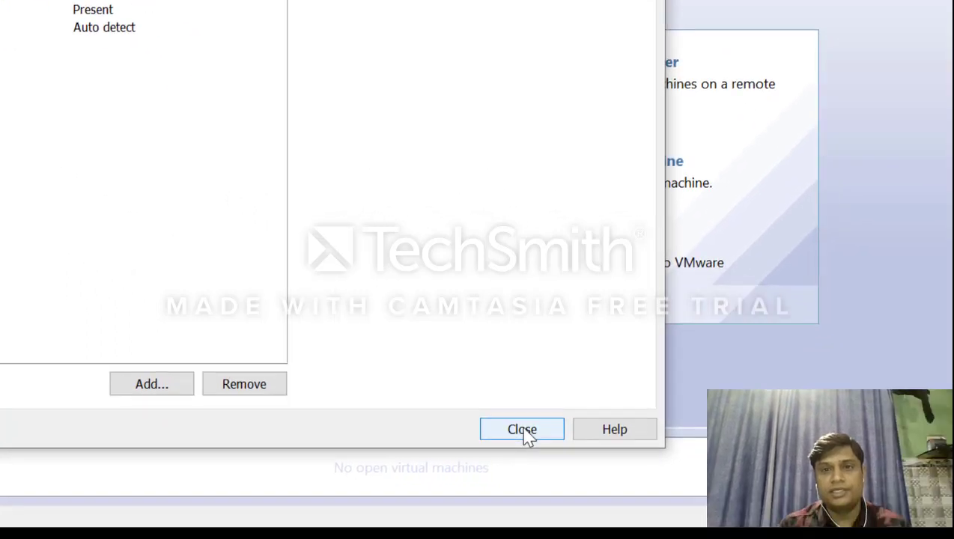
{"action": "left_click", "coordinate": [731, 538]}
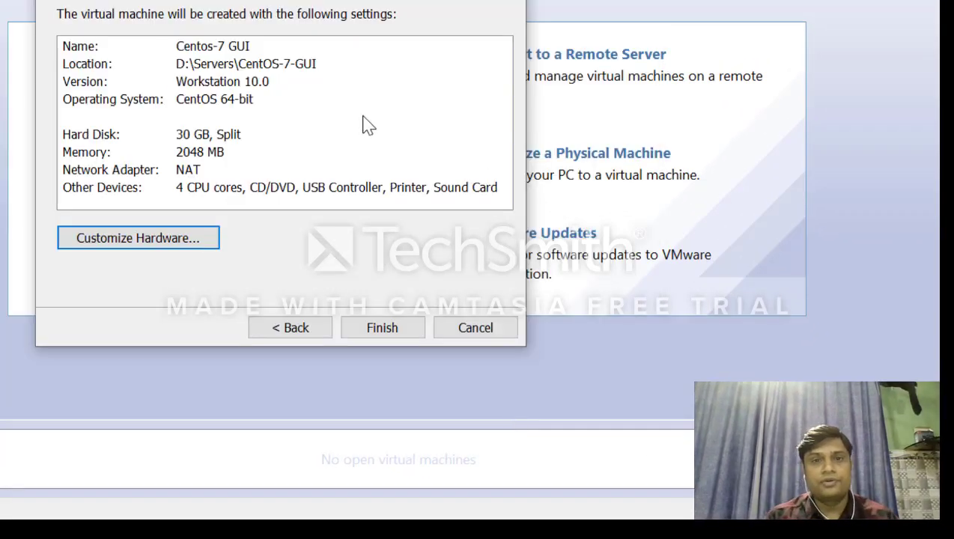
{"action": "left_click", "coordinate": [386, 326]}
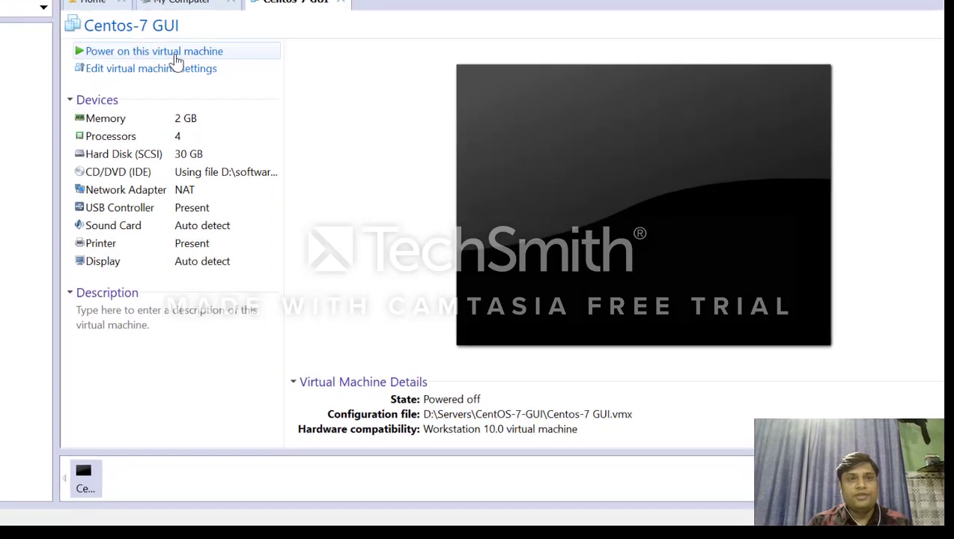
Power on the Centos-7 GUI virtual machine and boot it with the Install CentOS 7 option
{"action": "left_click", "coordinate": [175, 53]}
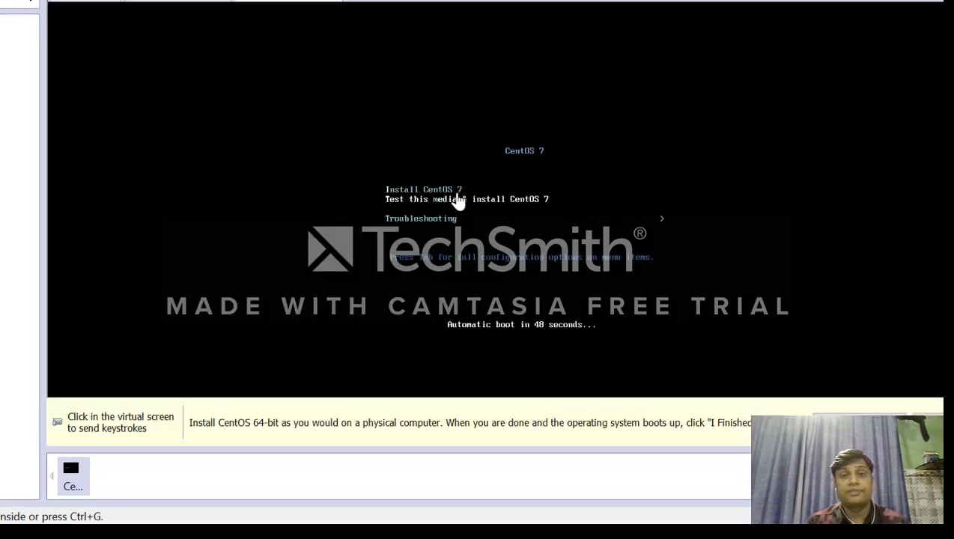
{"action": "left_click", "coordinate": [417, 198]}
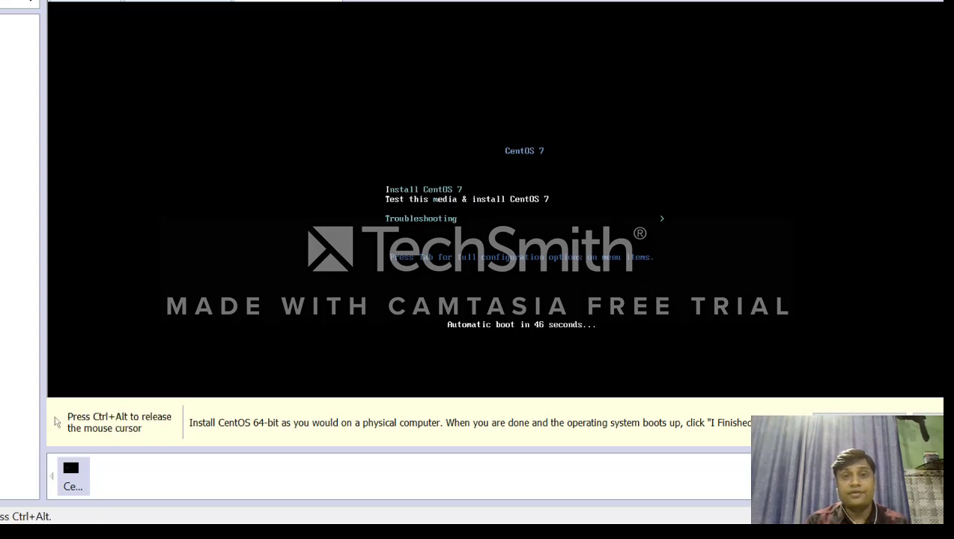
{"action": "key", "text": "Up"}
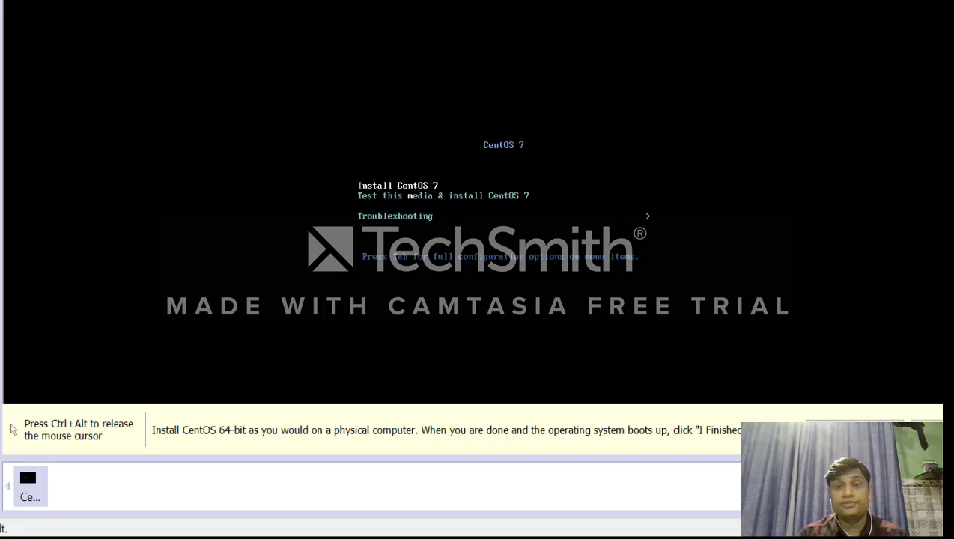
{"action": "key", "text": "Return"}
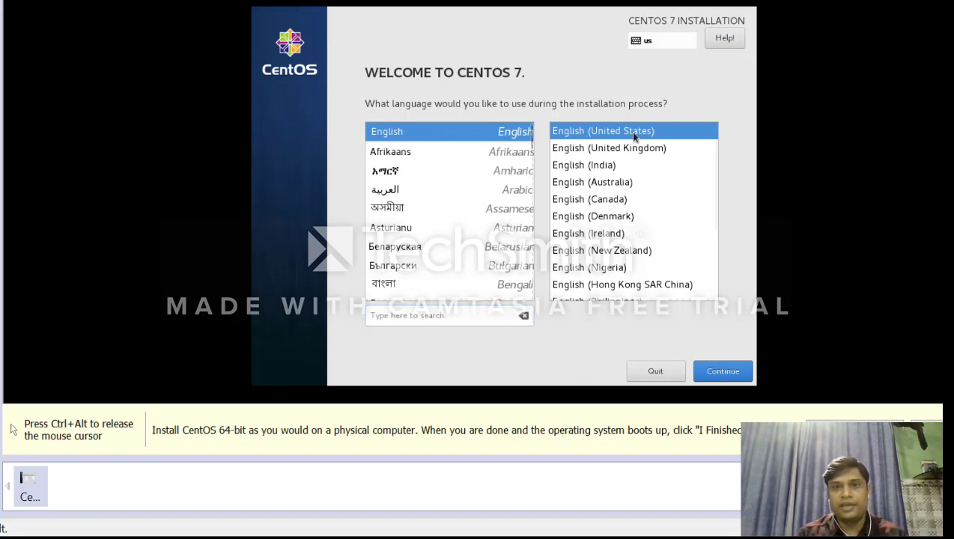
Accept English (United States) as the installation language and set the time zone to Asia/Kolkata
{"action": "left_click", "coordinate": [671, 297]}
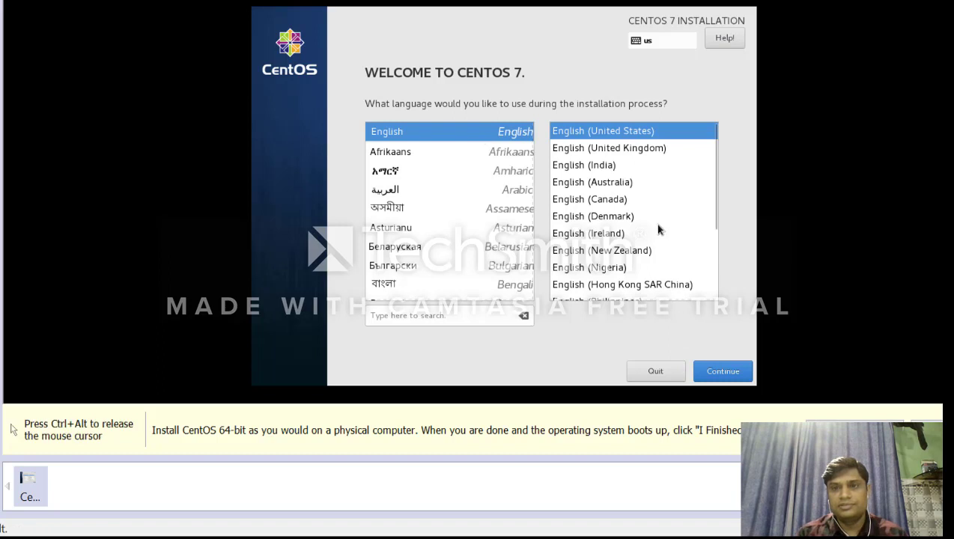
{"action": "left_click", "coordinate": [723, 372]}
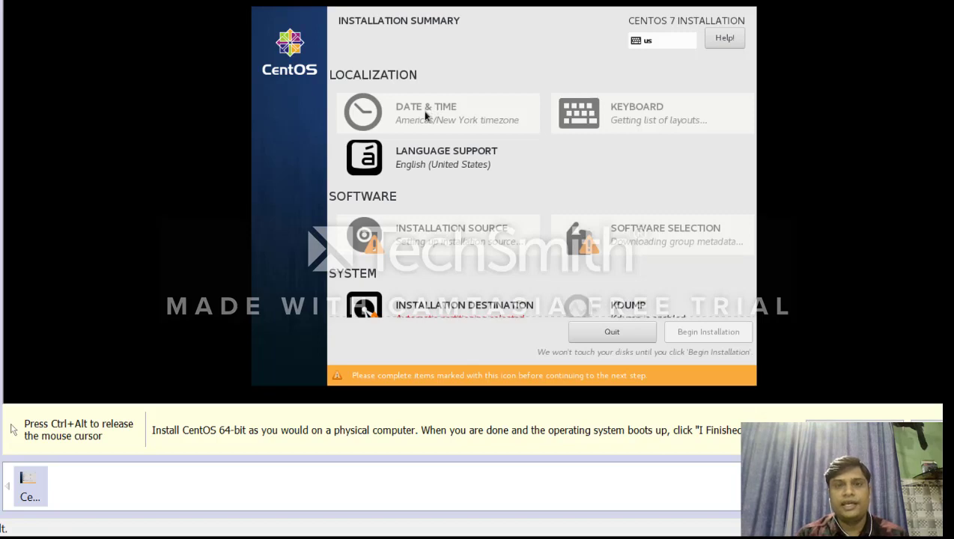
{"action": "left_click", "coordinate": [367, 113]}
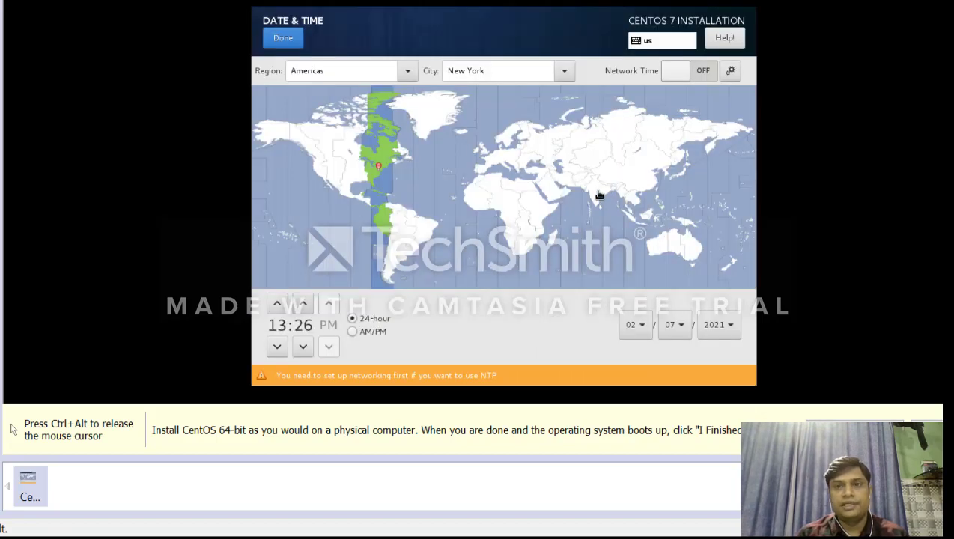
{"action": "left_click", "coordinate": [597, 199]}
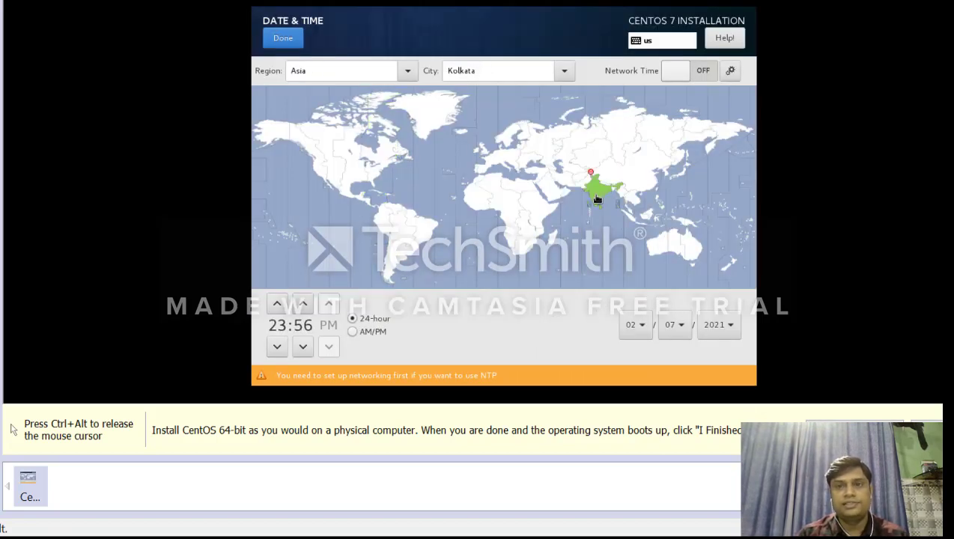
{"action": "left_click", "coordinate": [284, 39]}
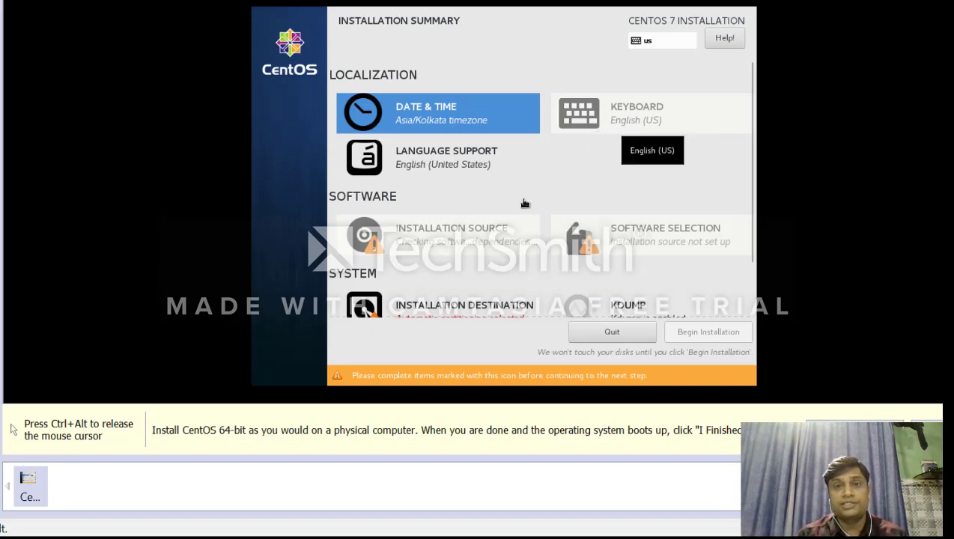
Keep the auto-detected media as the installation source and choose Server with GUI as the base environment
{"action": "left_click", "coordinate": [413, 239]}
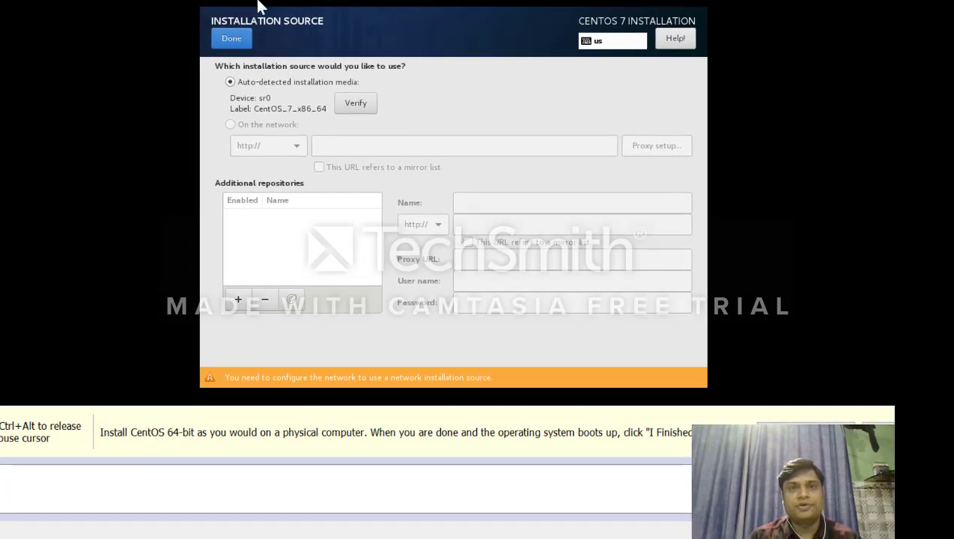
{"action": "left_click", "coordinate": [231, 39]}
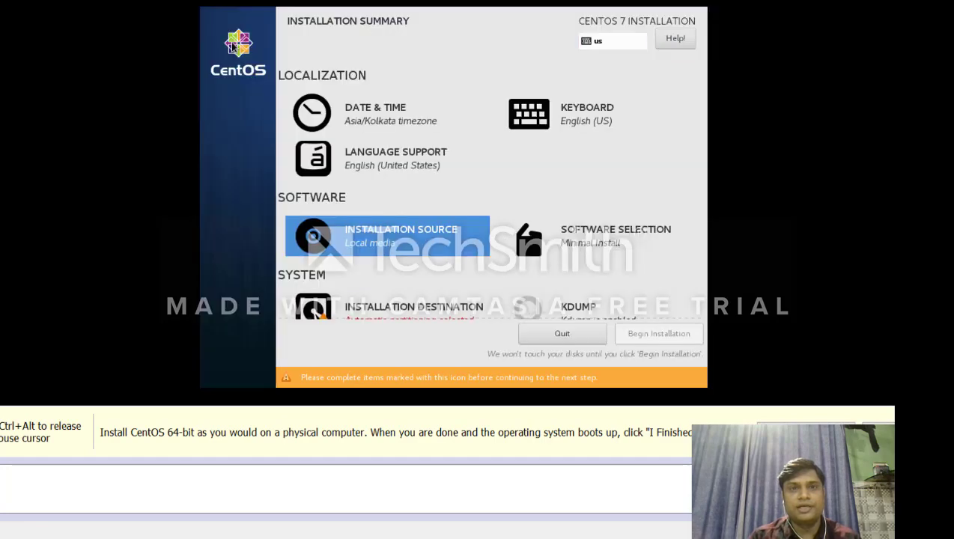
{"action": "left_click", "coordinate": [592, 237]}
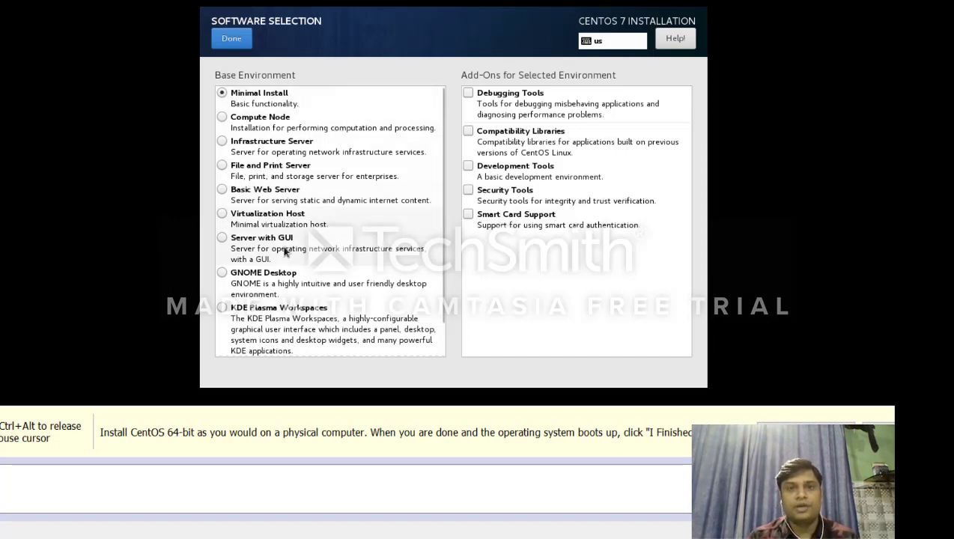
{"action": "left_click", "coordinate": [222, 238]}
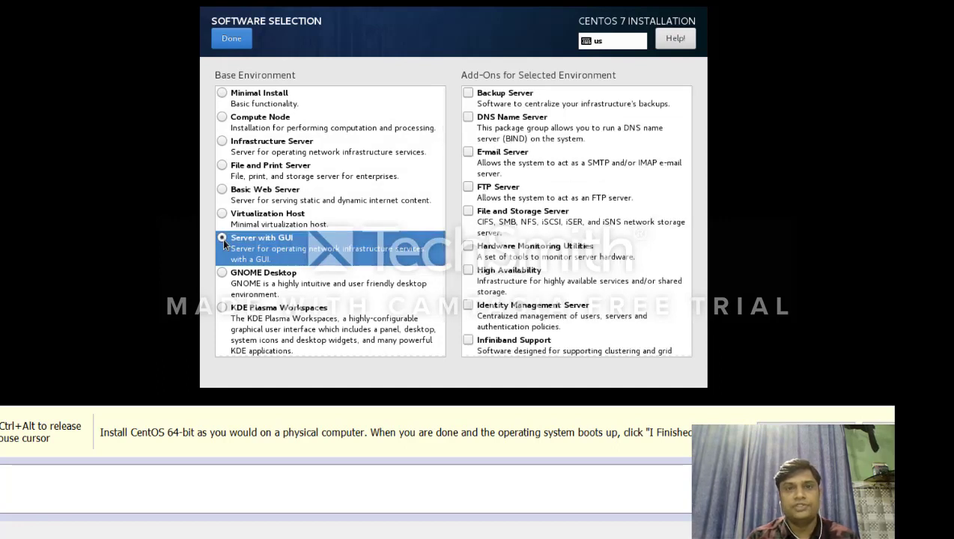
{"action": "left_click", "coordinate": [233, 40]}
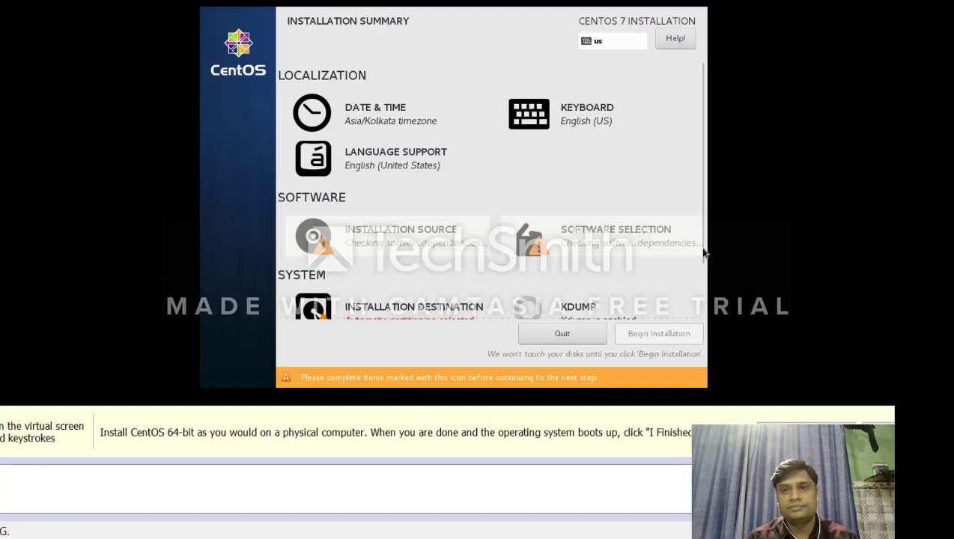
Select the 30 GiB VMware disk as the installation destination with automatic partitioning, and begin the installation
{"action": "left_click_drag", "start_coordinate": [701, 231], "coordinate": [702, 278]}
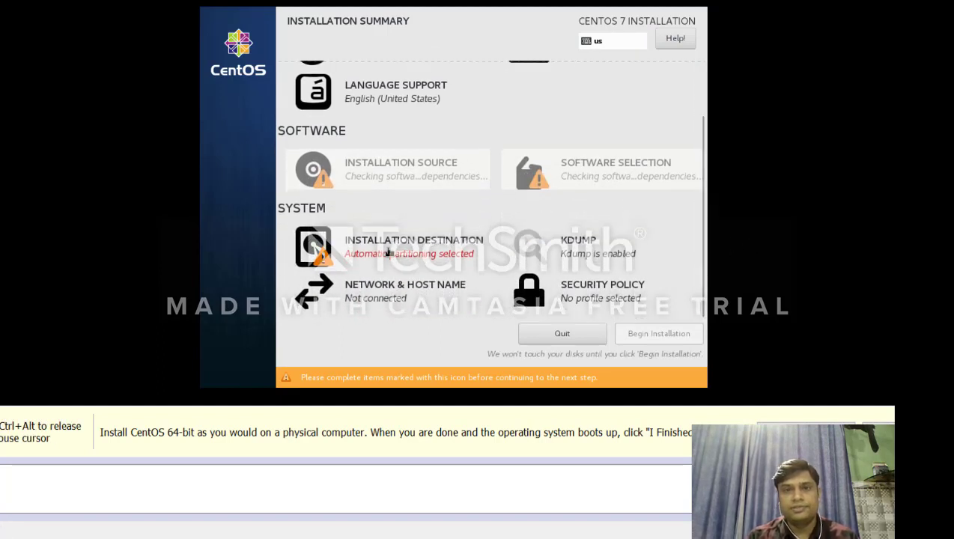
{"action": "left_click", "coordinate": [389, 253]}
{"action": "scroll", "coordinate": [293, 238], "scroll_direction": "down", "scroll_amount": 1}
{"action": "left_click", "coordinate": [266, 92]}
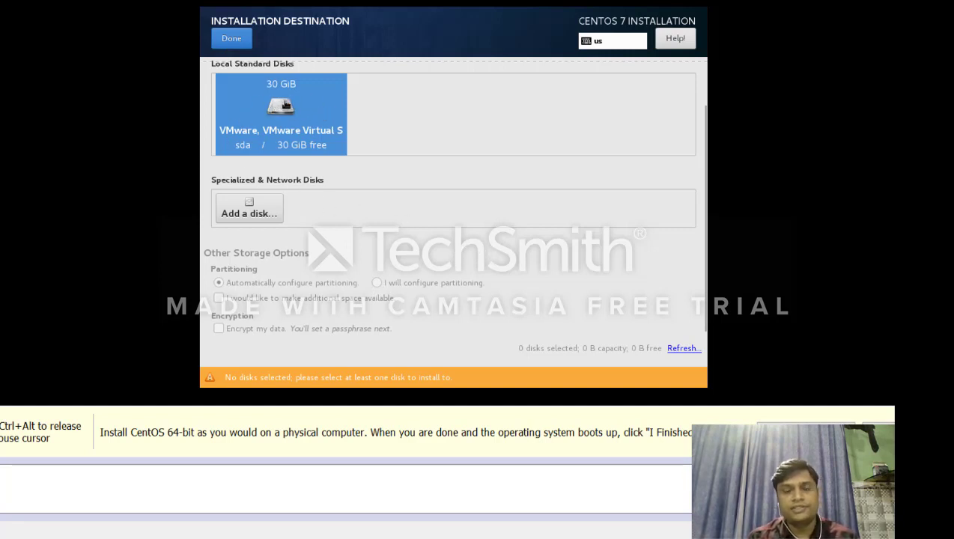
{"action": "left_click", "coordinate": [277, 112]}
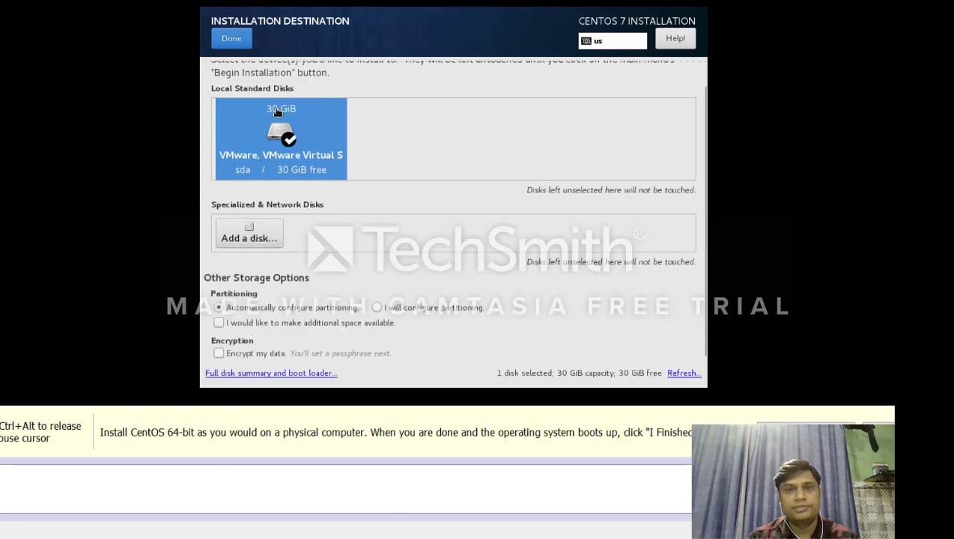
{"action": "left_click", "coordinate": [231, 42]}
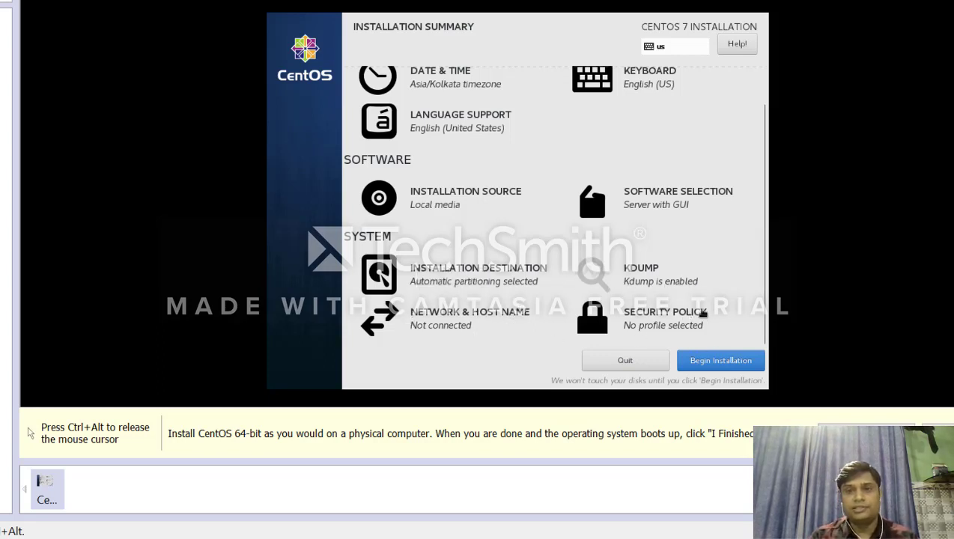
{"action": "left_click", "coordinate": [720, 362]}
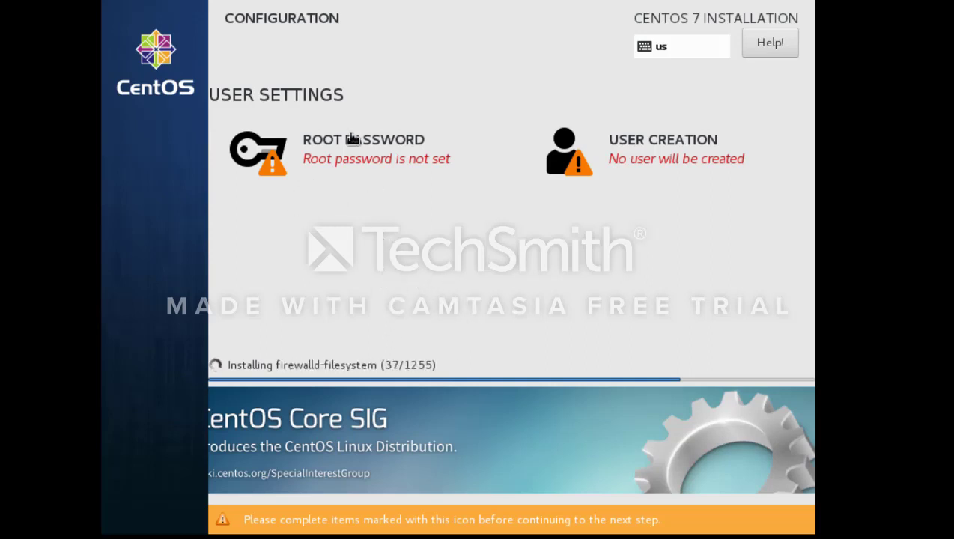
Set and confirm the root password, accepting the weak password anyway
{"action": "left_click", "coordinate": [335, 154]}
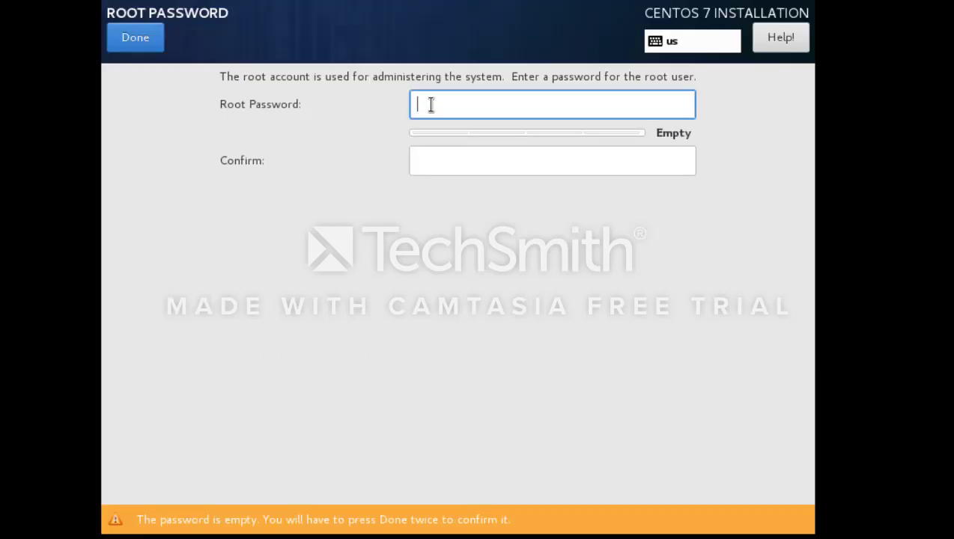
{"action": "type", "text": "••••"}
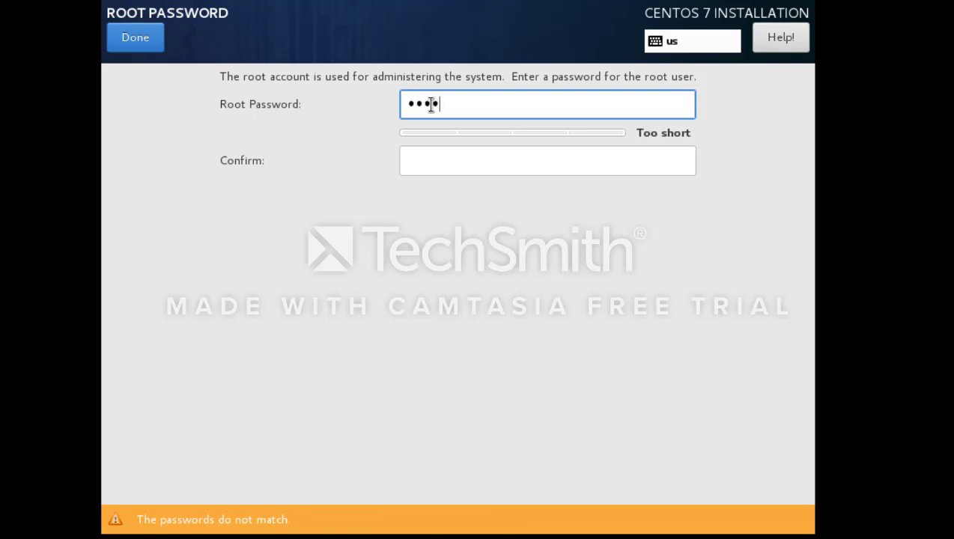
{"action": "type", "text": "•••"}
{"action": "left_click", "coordinate": [431, 160]}
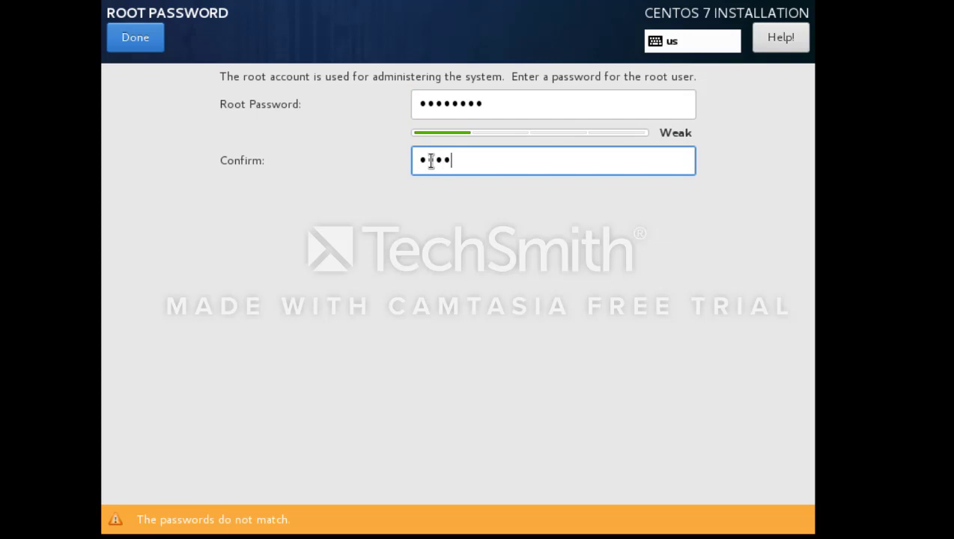
{"action": "type", "text": "••••••••"}
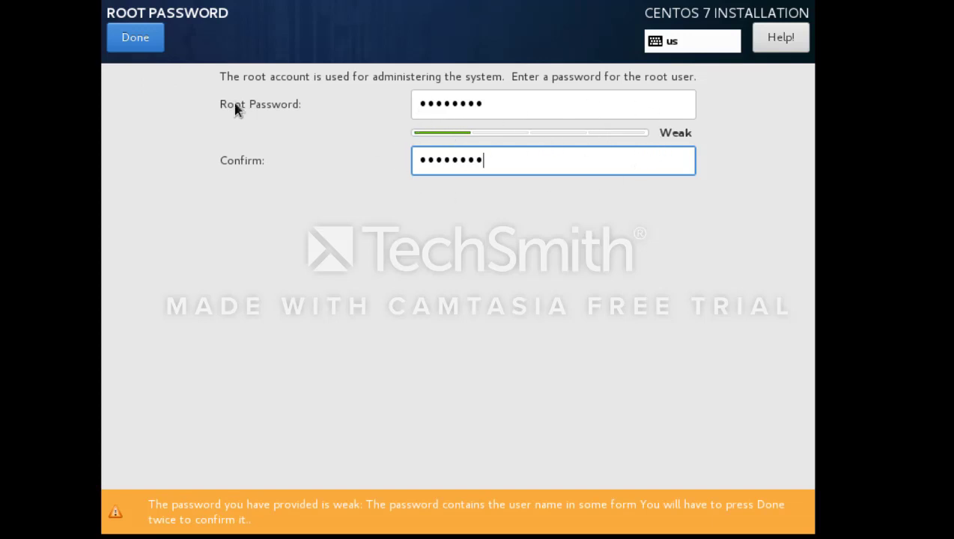
{"action": "left_click", "coordinate": [131, 45]}
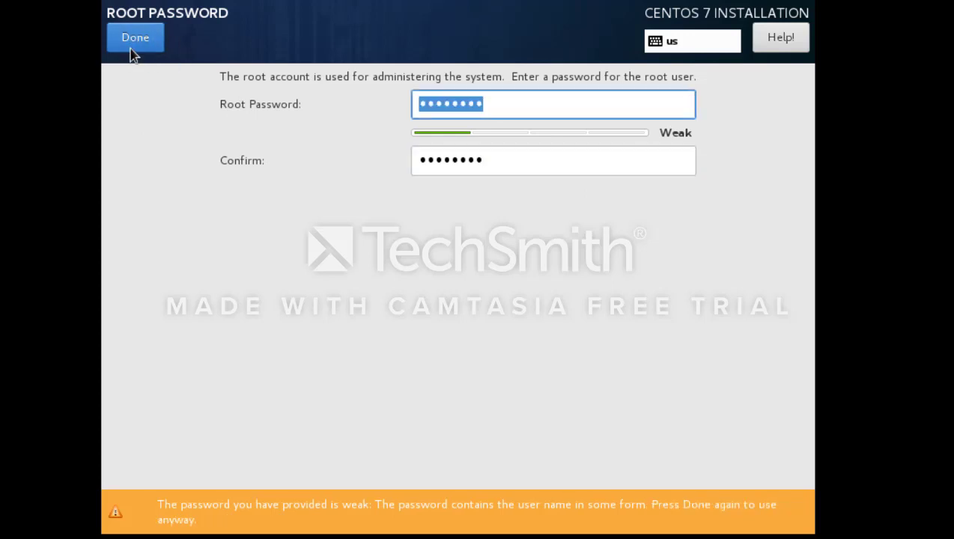
{"action": "left_click", "coordinate": [132, 45]}
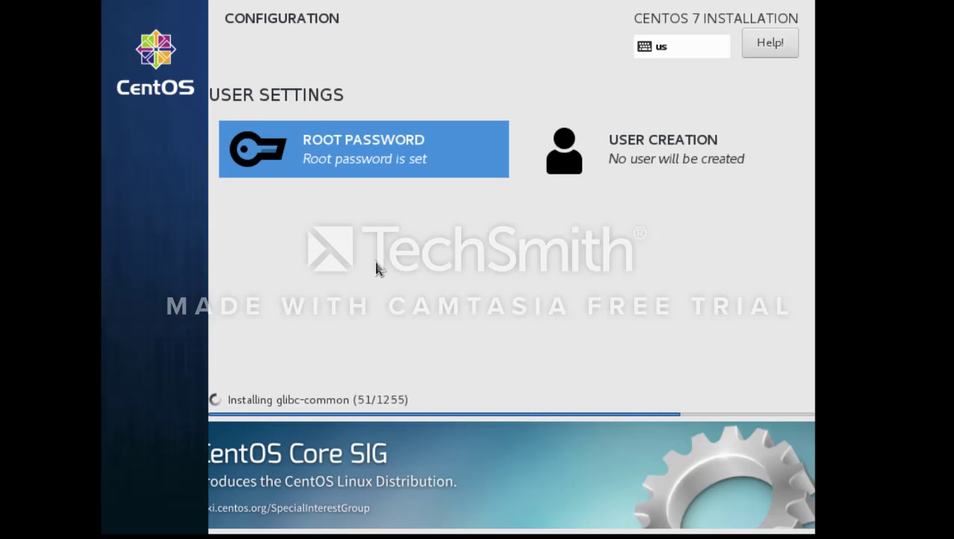
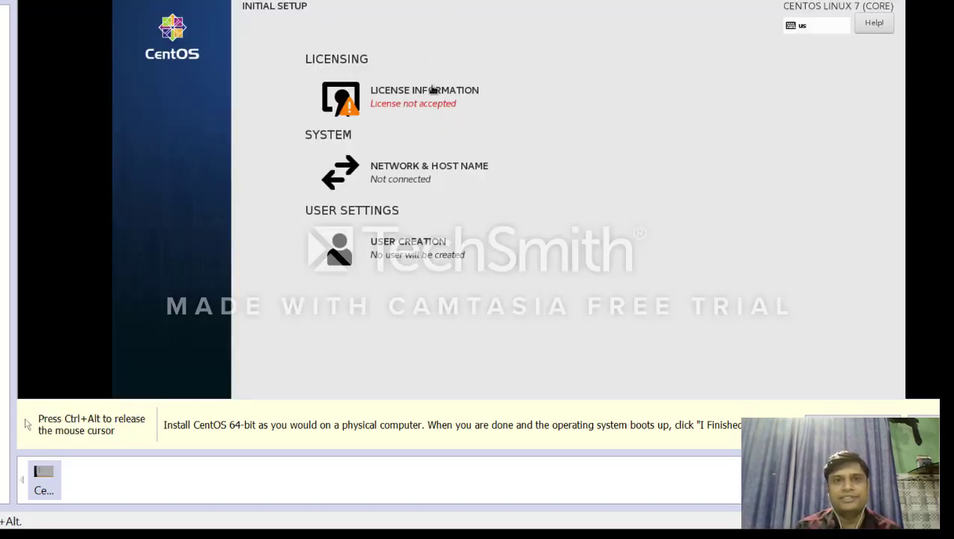
Accept the CentOS 7 Linux license agreement in the initial setup
{"action": "left_click", "coordinate": [396, 105]}
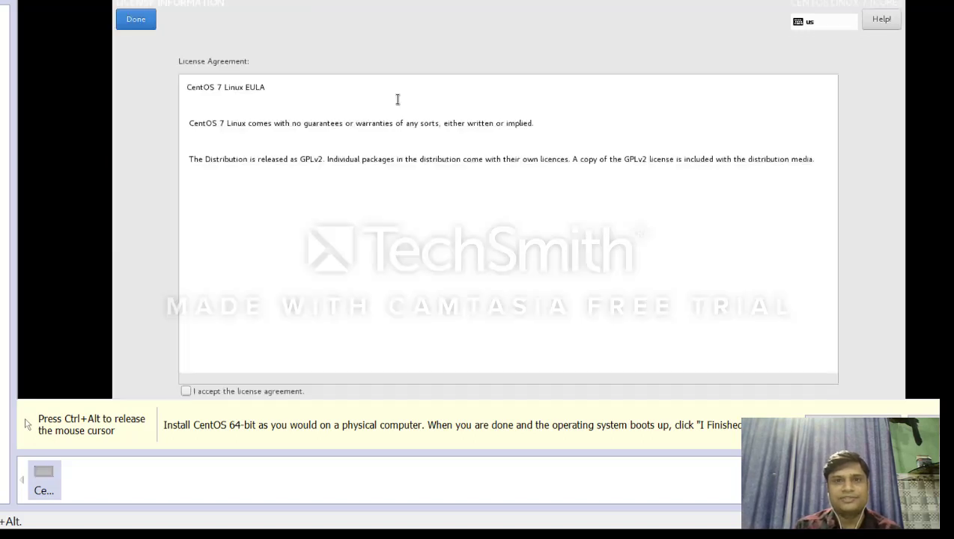
{"action": "left_click", "coordinate": [187, 390]}
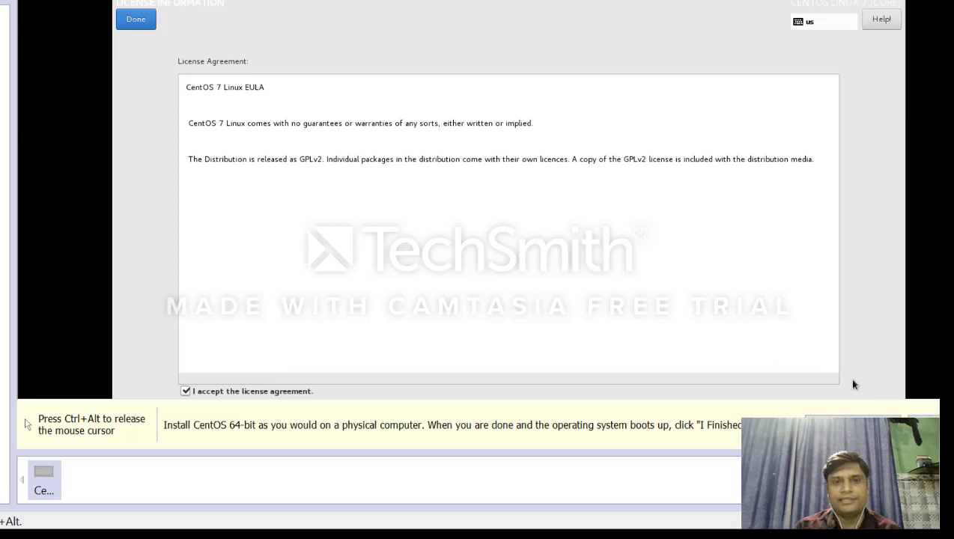
{"action": "left_click_drag", "start_coordinate": [945, 273], "coordinate": [945, 329]}
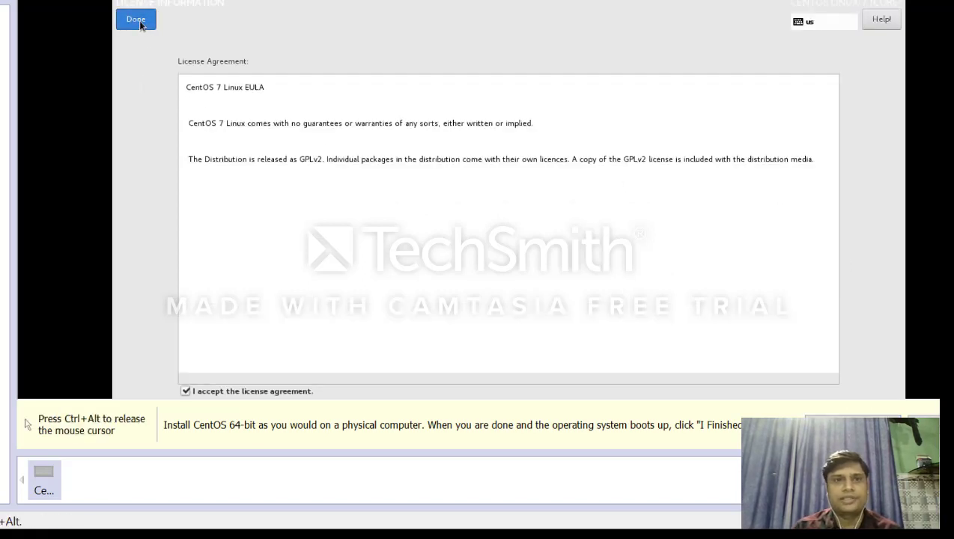
{"action": "left_click", "coordinate": [140, 23]}
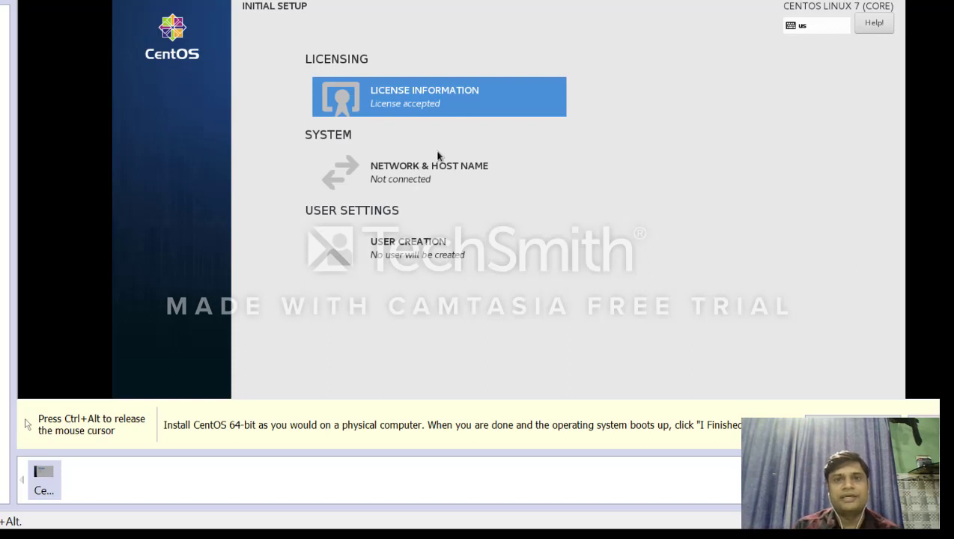
Leave the Ethernet (ens33) connection off and no user created, and finish the initial setup configuration
{"action": "left_click", "coordinate": [405, 180]}
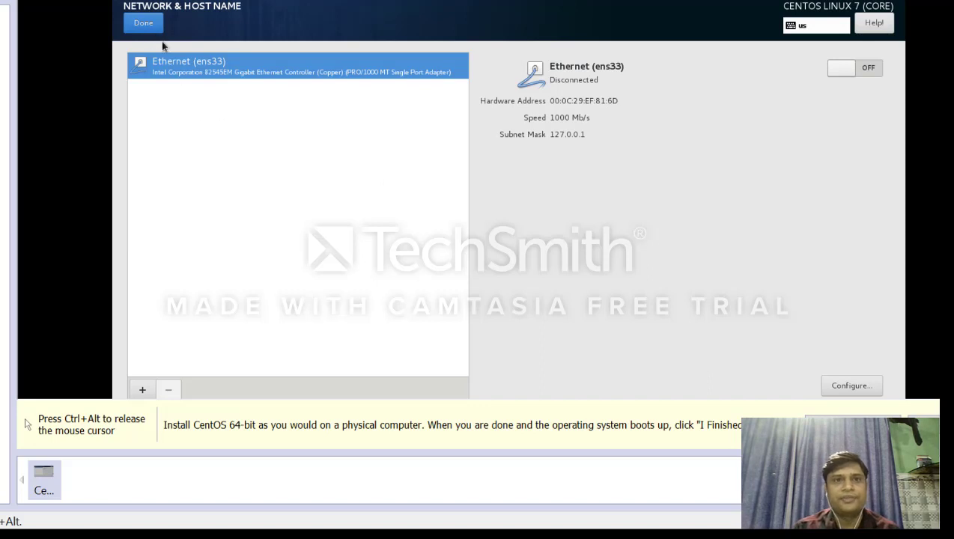
{"action": "left_click", "coordinate": [146, 24]}
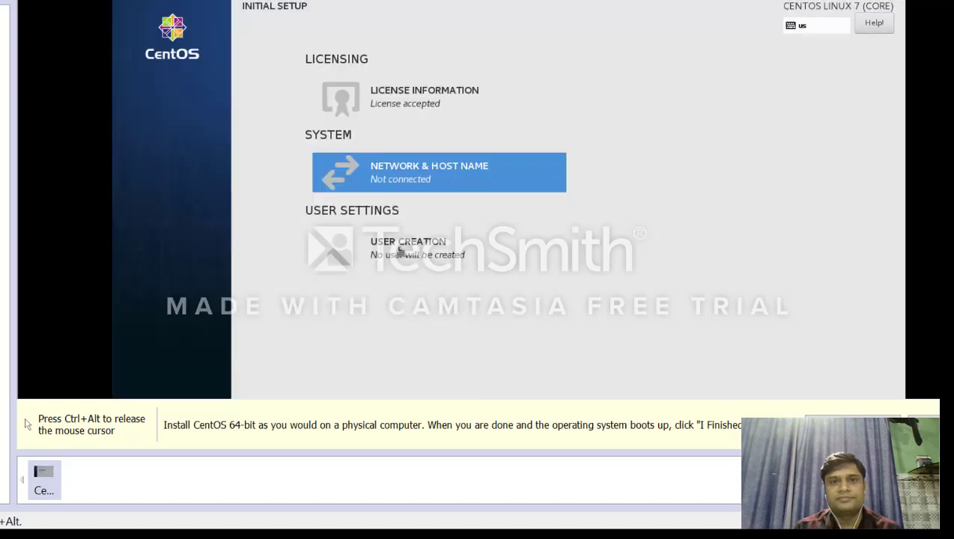
{"action": "left_click", "coordinate": [399, 254]}
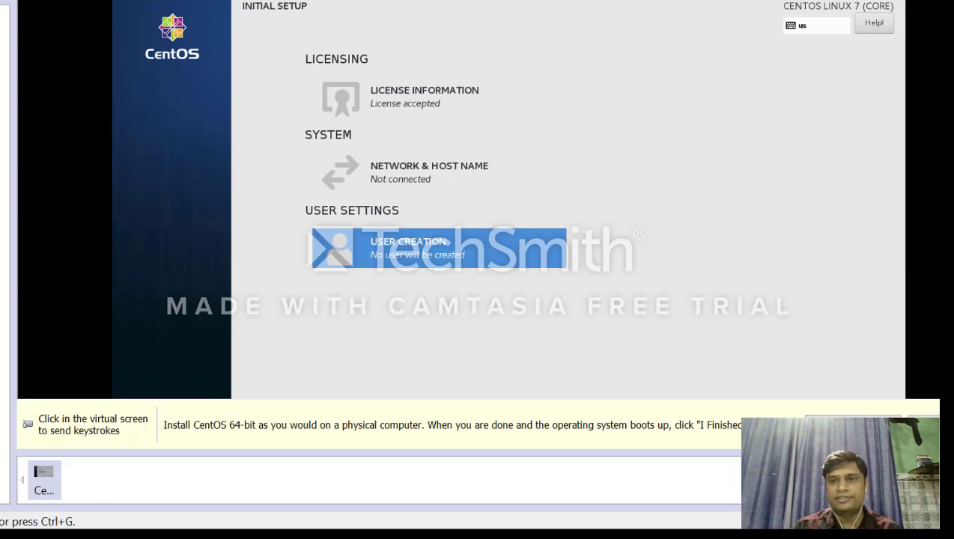
{"action": "left_click_drag", "start_coordinate": [945, 225], "coordinate": [945, 280]}
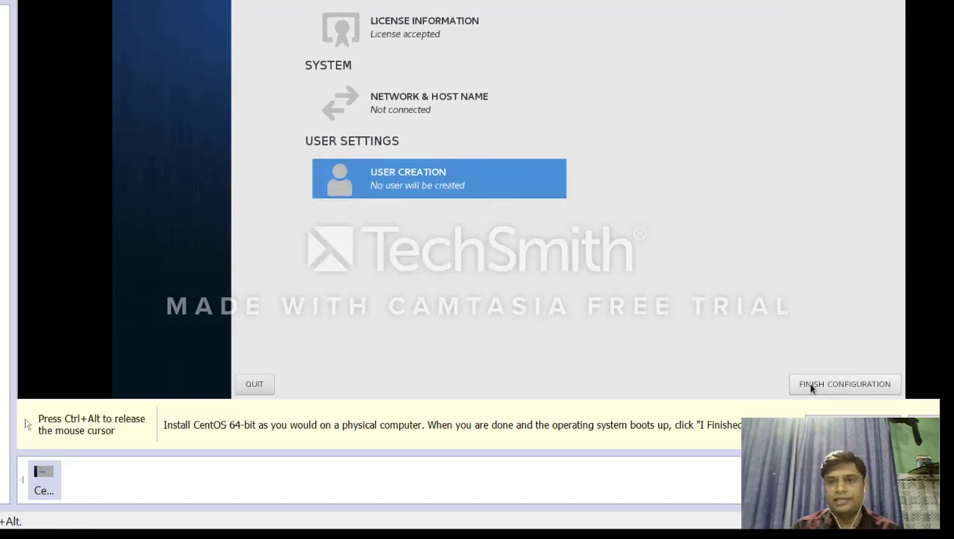
{"action": "left_click", "coordinate": [840, 383]}
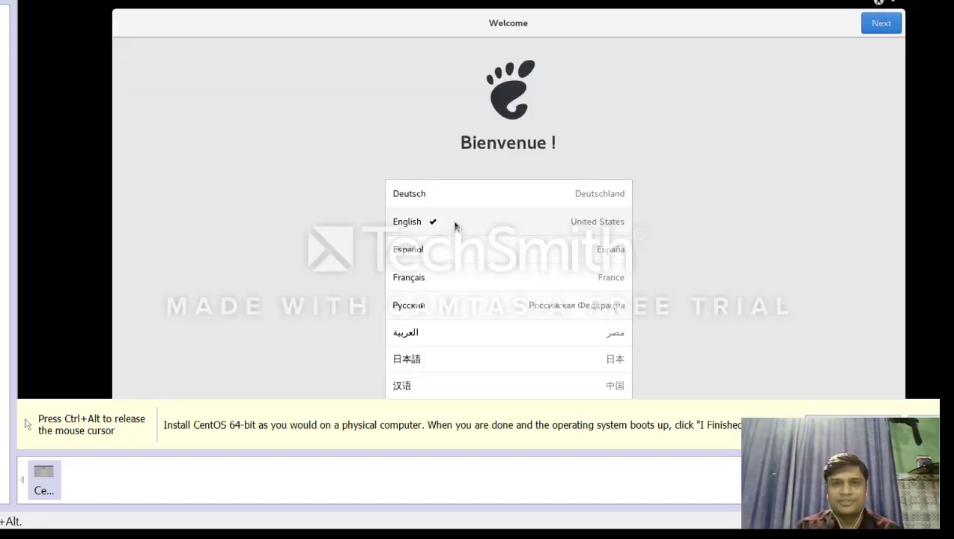
Accept English (United States), the default keyboard layout and enabled Location Services in the welcome setup
{"action": "left_click", "coordinate": [881, 24]}
{"action": "left_click", "coordinate": [880, 23]}
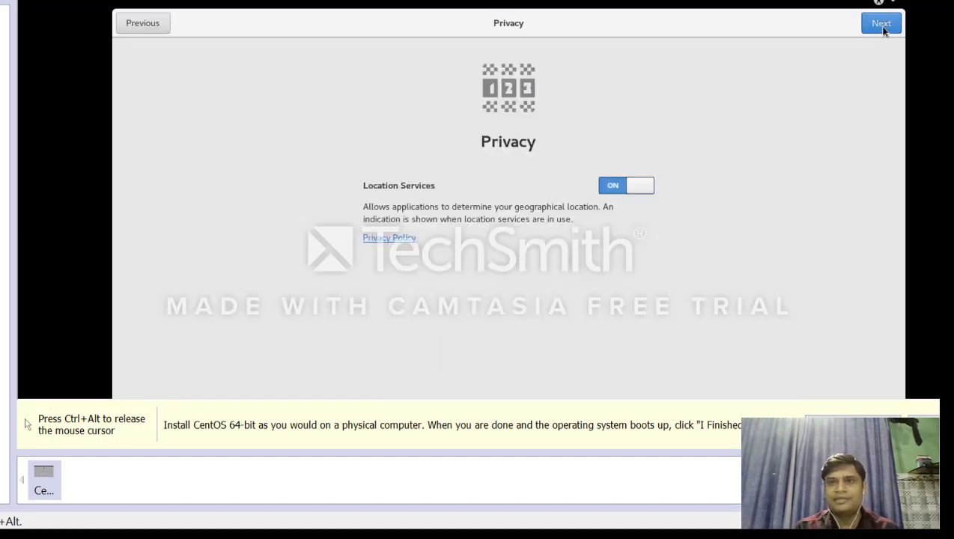
{"action": "left_click", "coordinate": [882, 26]}
Set the time zone to Kolkata, India, and dismiss the virtual machine's installation hint
{"action": "left_click", "coordinate": [698, 288]}
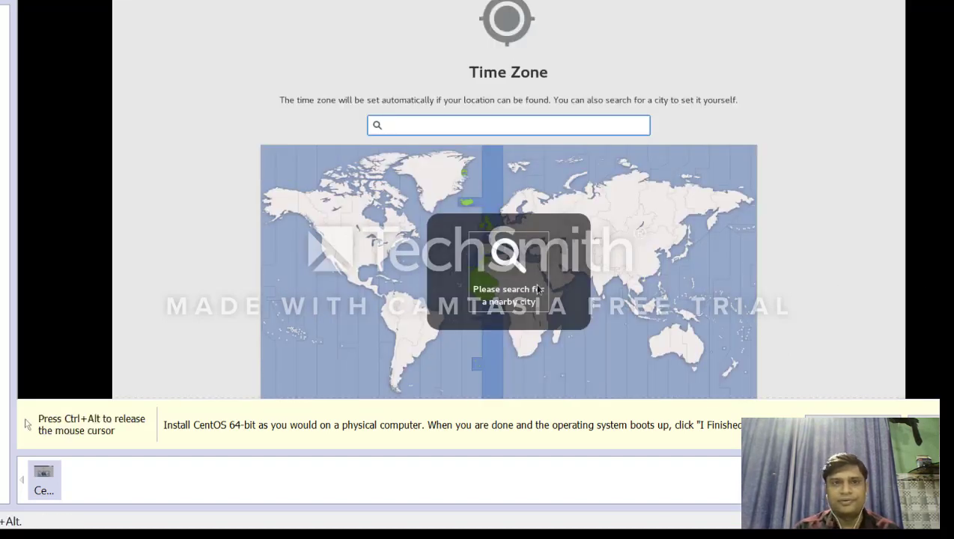
{"action": "type", "text": "kol"}
{"action": "left_click", "coordinate": [417, 148]}
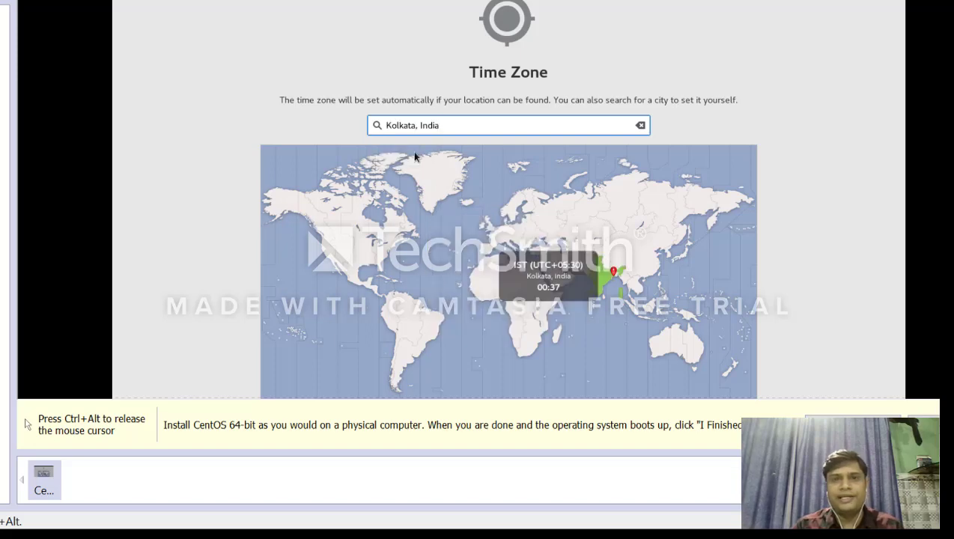
{"action": "key", "text": "ctrl+alt"}
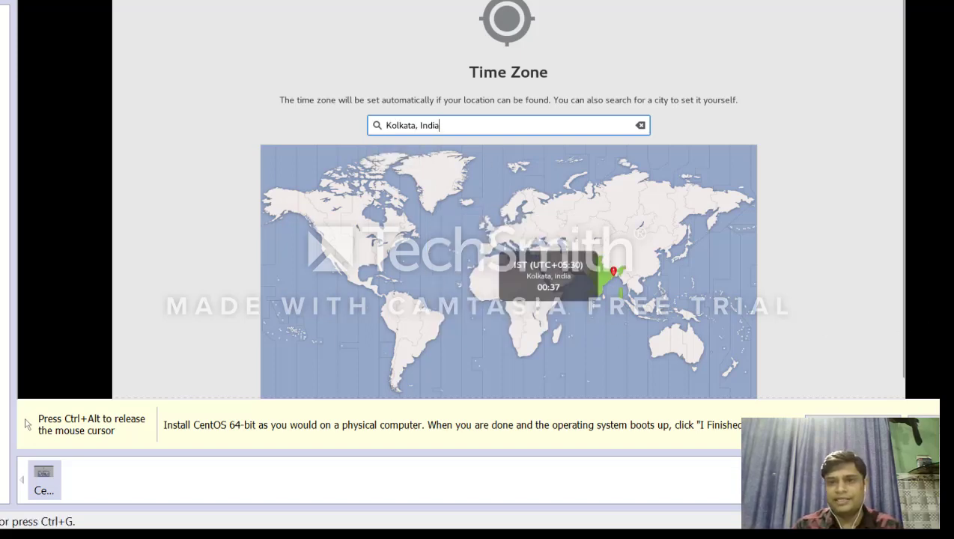
{"action": "left_click_drag", "start_coordinate": [902, 256], "coordinate": [901, 380]}
{"action": "left_click", "coordinate": [868, 422]}
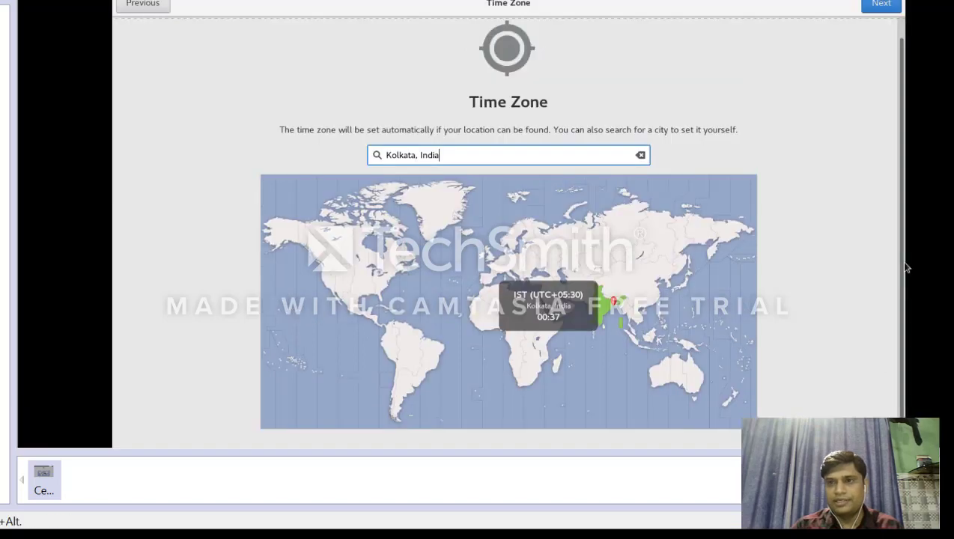
{"action": "left_click", "coordinate": [881, 5]}
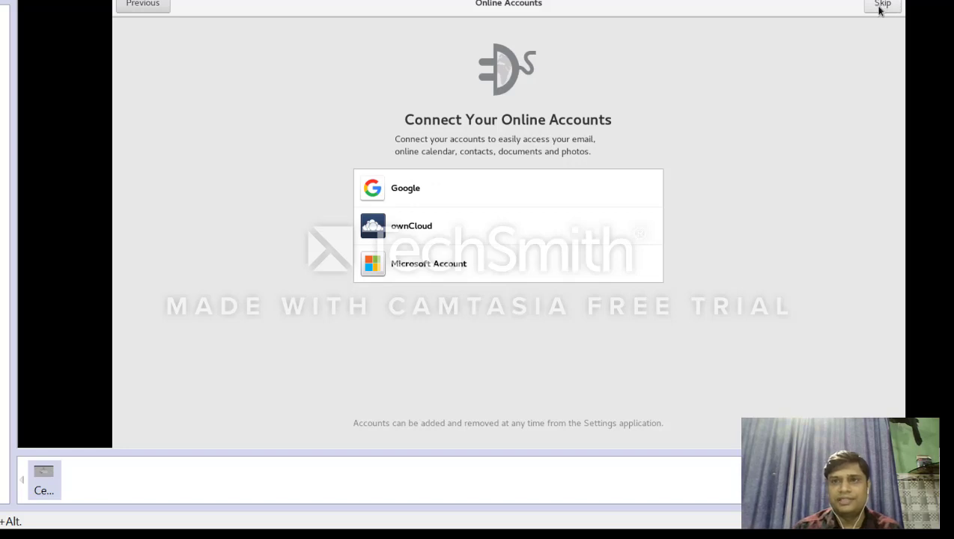
Skip connecting online accounts and enter the account holder's full name, keeping the suggested username
{"action": "left_click", "coordinate": [881, 6]}
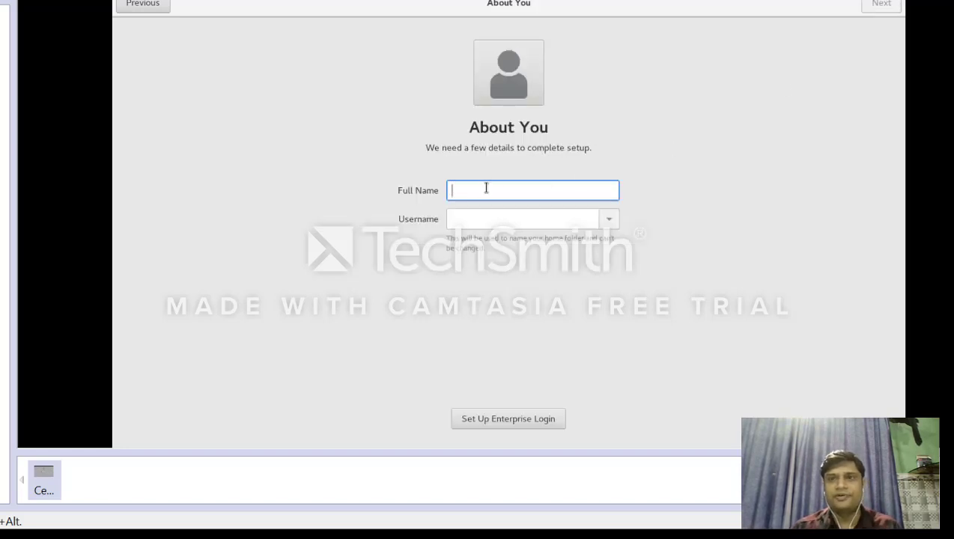
{"action": "type", "text": "Ashish"}
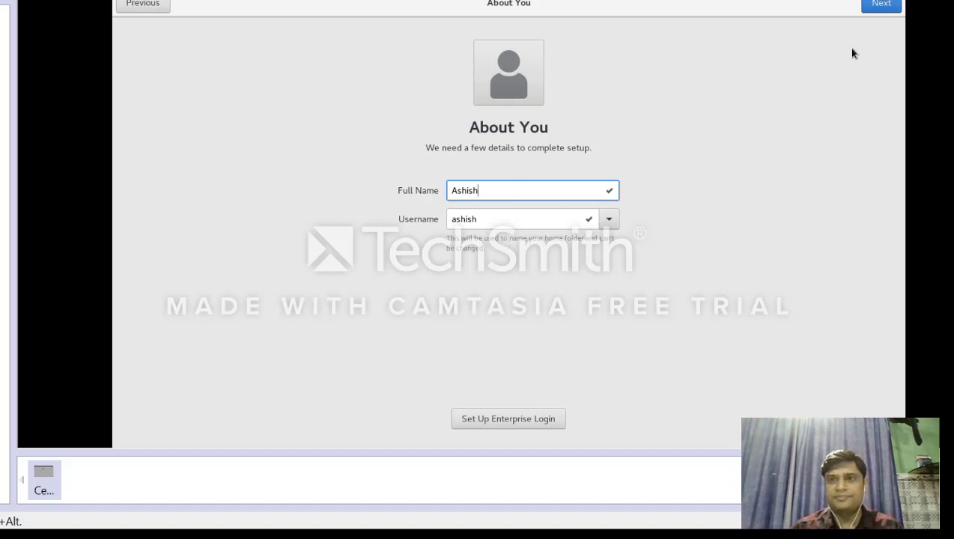
{"action": "left_click", "coordinate": [885, 22]}
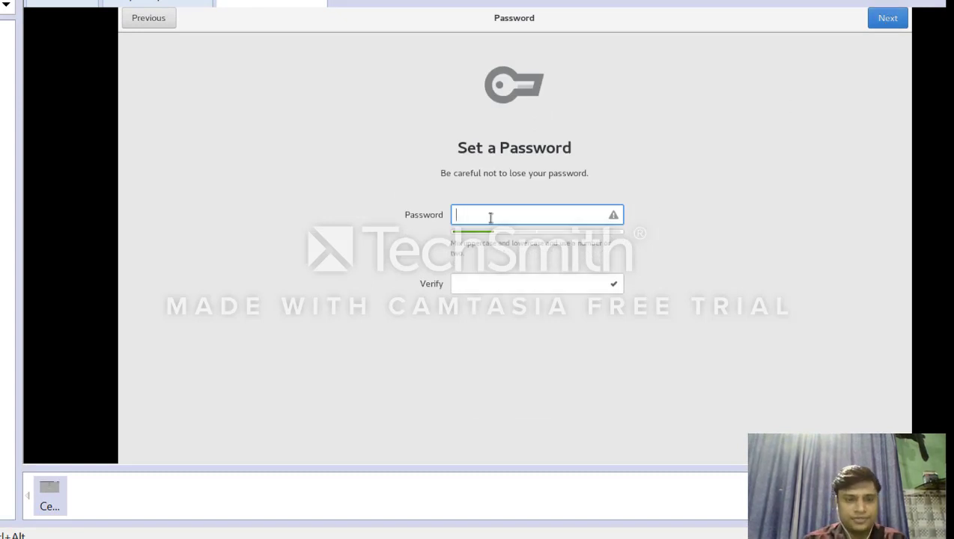
Set and verify the user account's password, and start using CentOS Linux
{"action": "type", "text": "•••"}
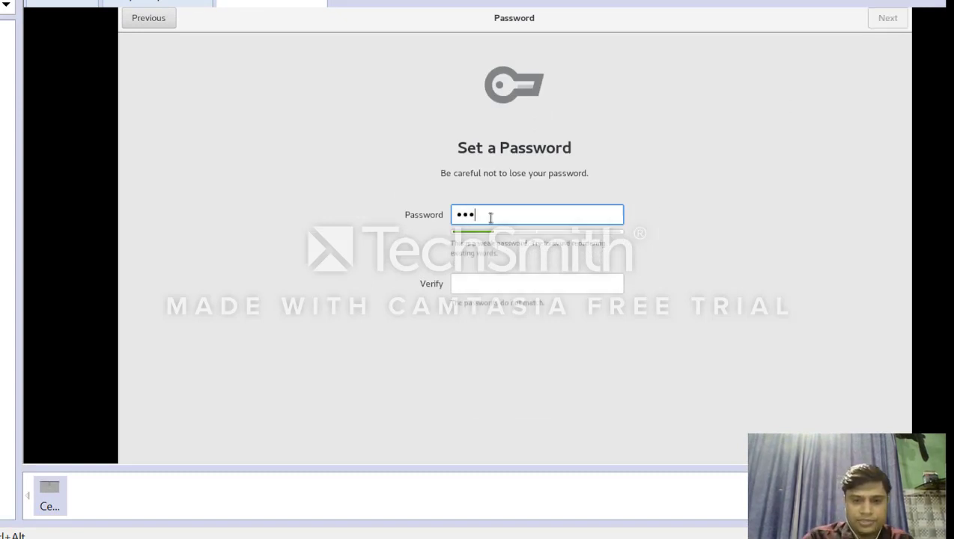
{"action": "left_click", "coordinate": [474, 283]}
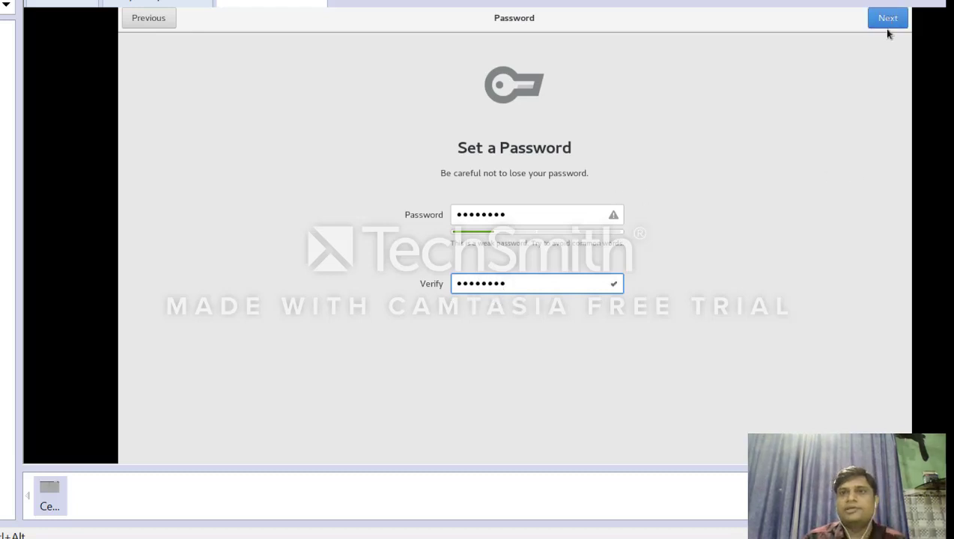
{"action": "left_click", "coordinate": [887, 21]}
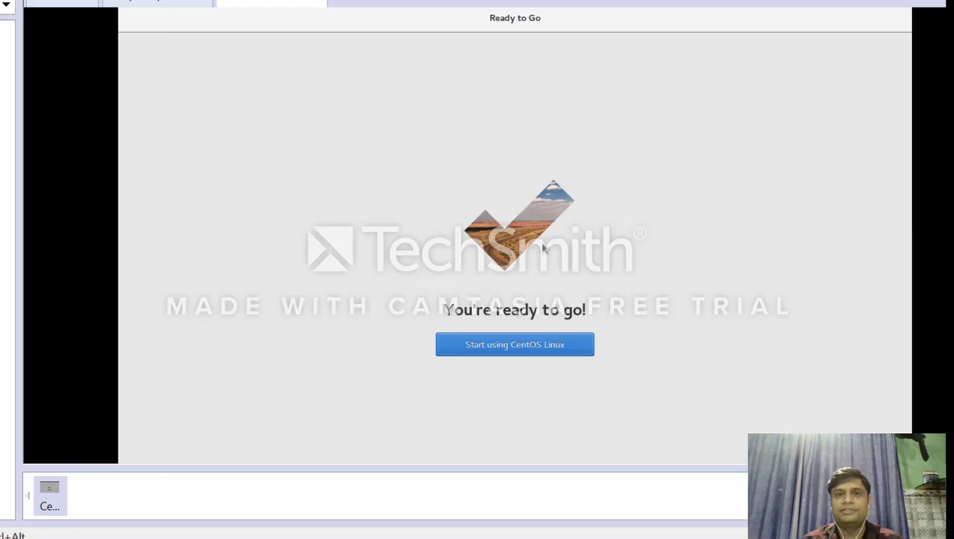
{"action": "left_click", "coordinate": [500, 349]}
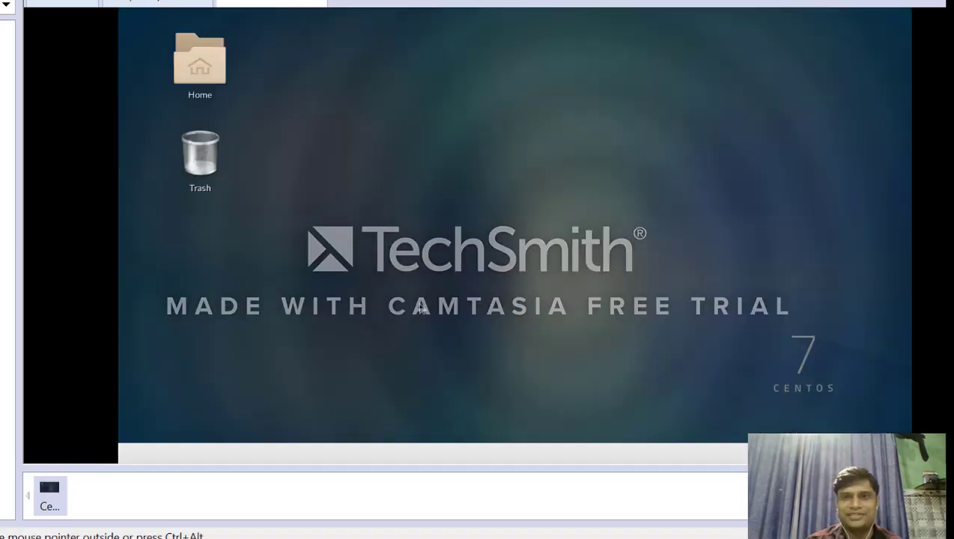
Open a maximized terminal from the desktop and run ifconfig to list the network interfaces
{"action": "right_click", "coordinate": [445, 111]}
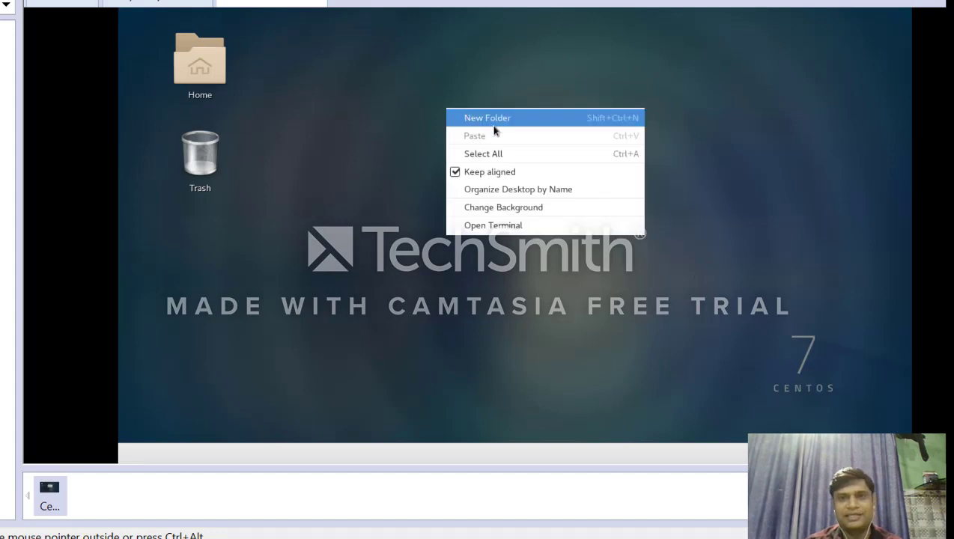
{"action": "left_click", "coordinate": [483, 227]}
{"action": "left_click", "coordinate": [708, 58]}
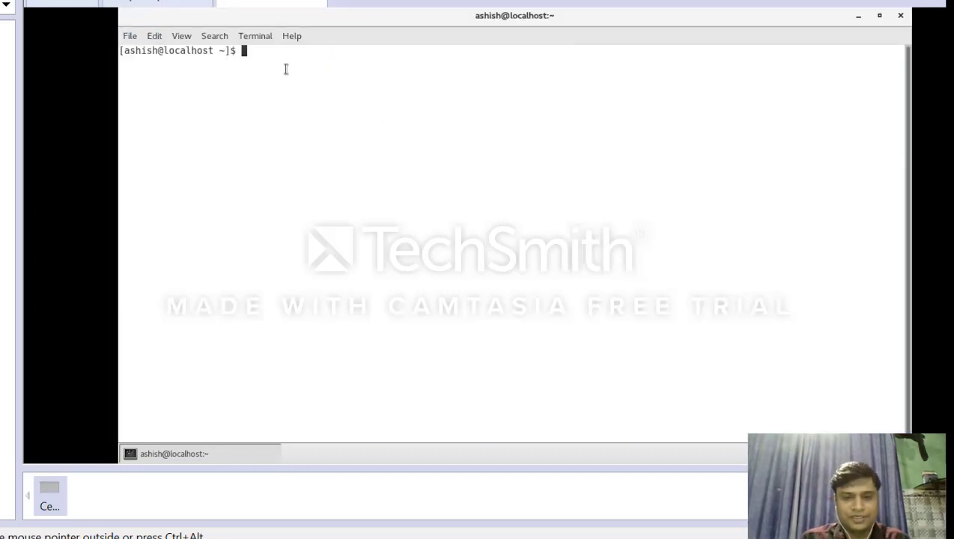
{"action": "type", "text": "ifconfig"}
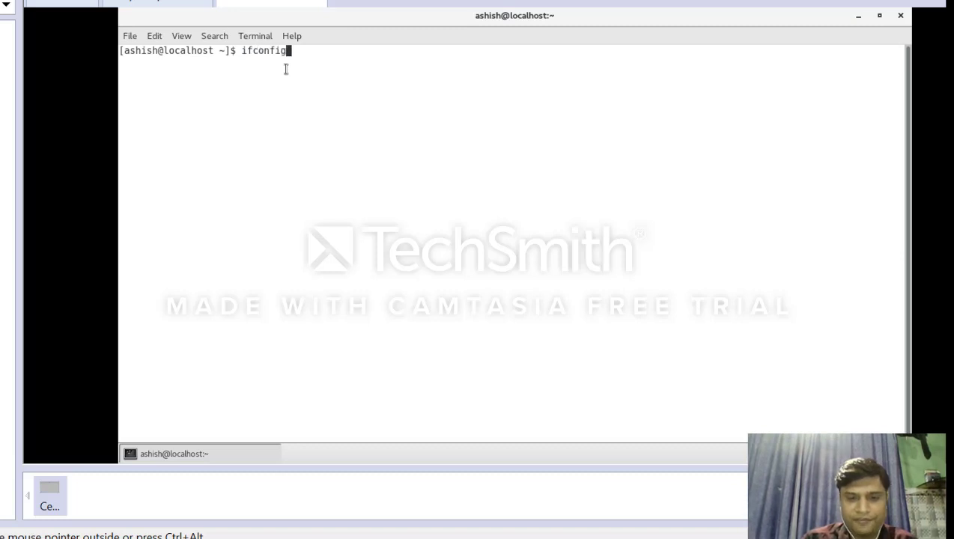
{"action": "key", "text": "Return"}
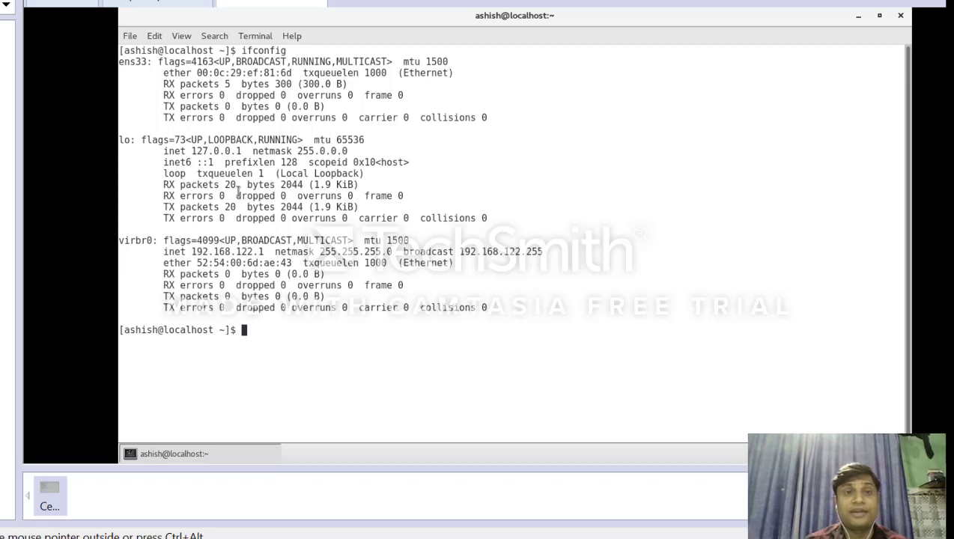
Clear the terminal output and enlarge the terminal text by three zoom levels
{"action": "key", "text": "ctrl+l"}
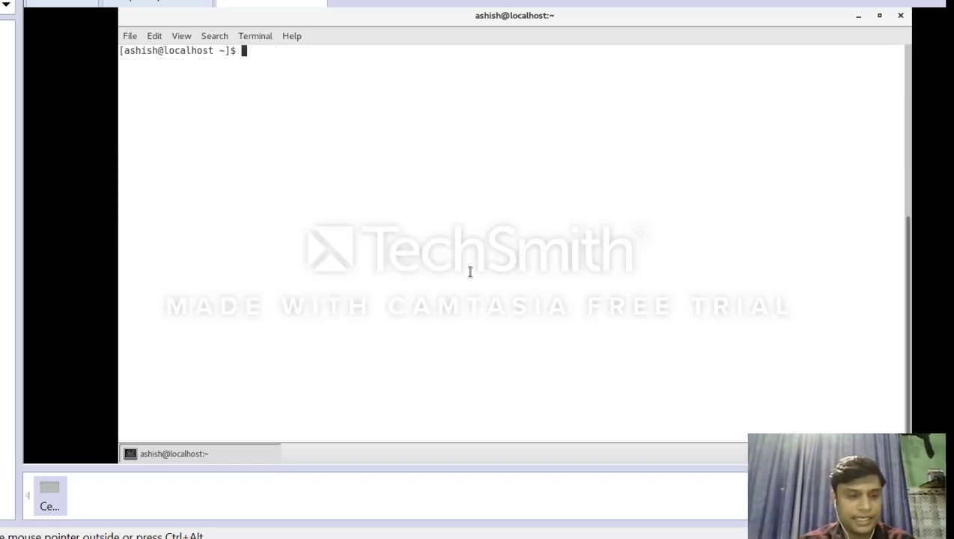
{"action": "key", "text": "ctrl+plus"}
{"action": "key", "text": "ctrl+plus"}
{"action": "key", "text": "ctrl+plus"}
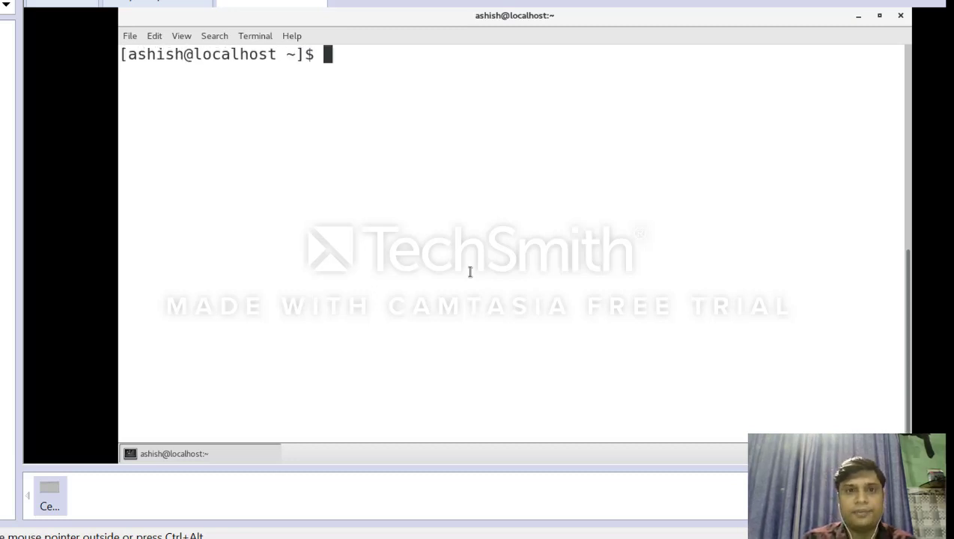
Enlarge the terminal text by one more level and list all installed packages with rpm -qa
{"action": "key", "text": "ctrl+plus"}
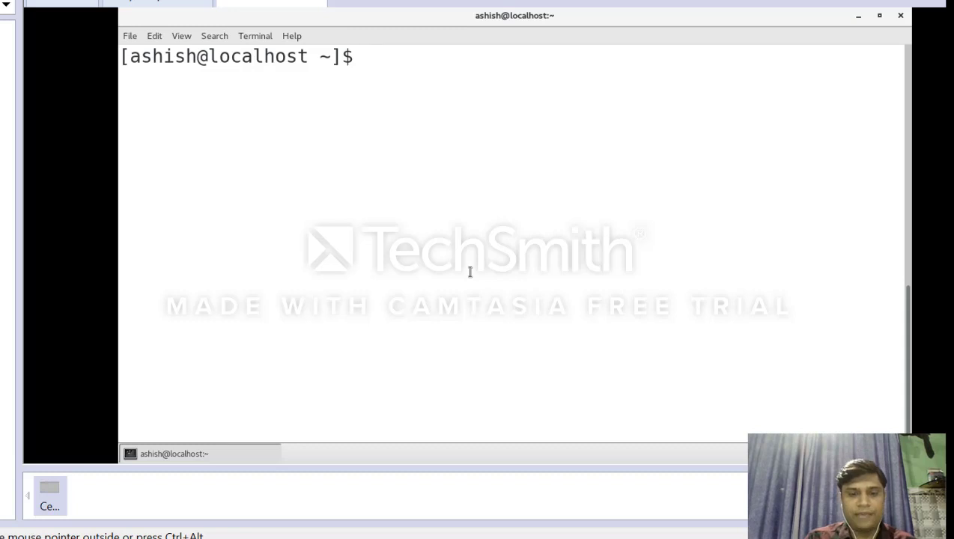
{"action": "type", "text": "r"}
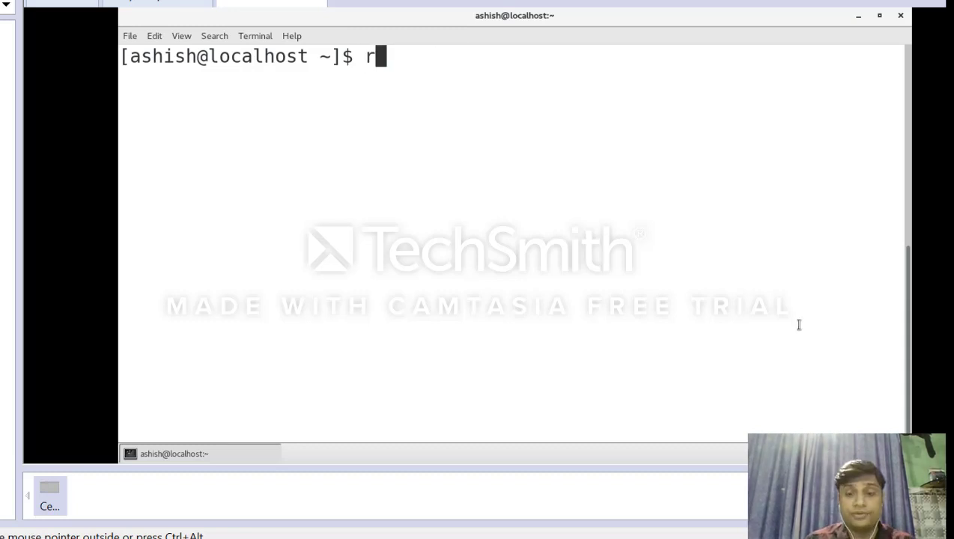
{"action": "type", "text": "pm -qa"}
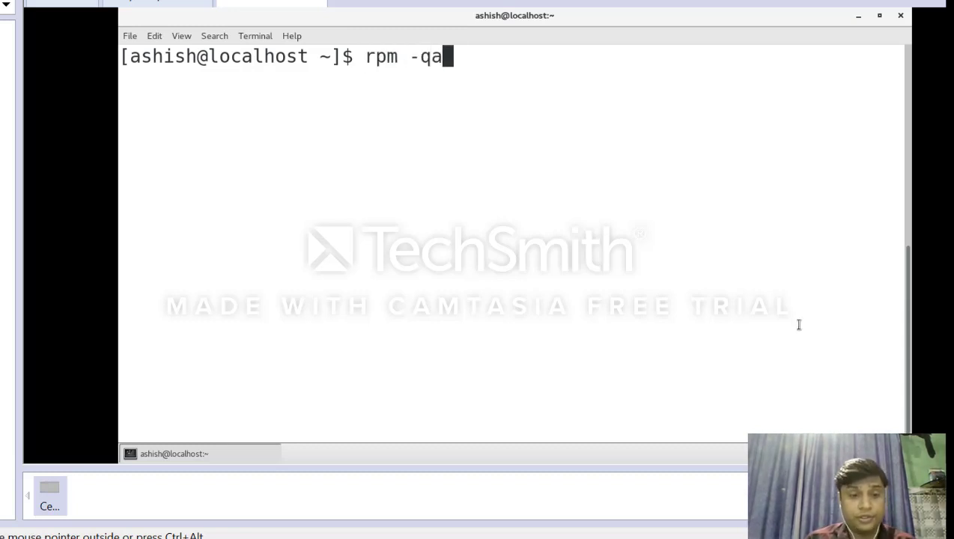
{"action": "key", "text": "Return"}
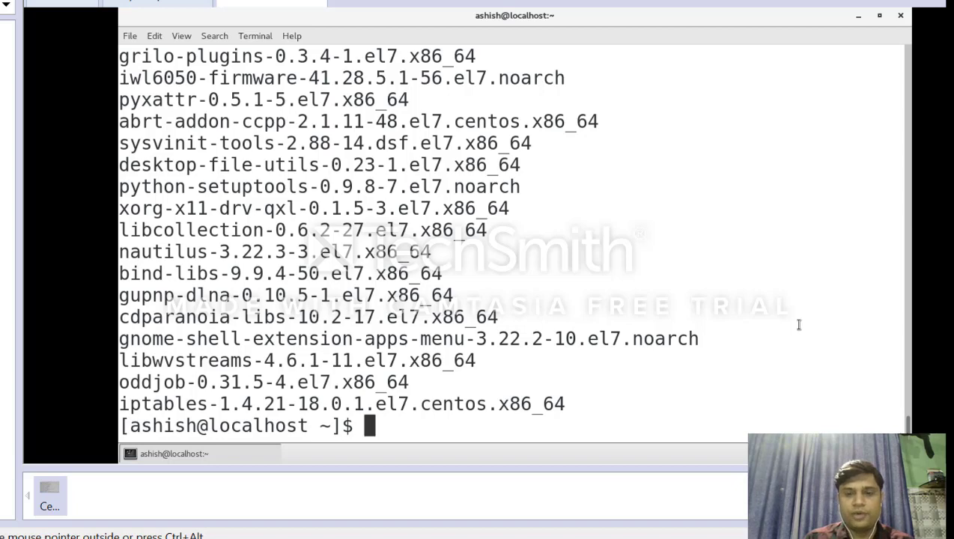
Filter the installed package list for SSH packages by running rpm -qa | grep ssh
{"action": "type", "text": "rpm -qa"}
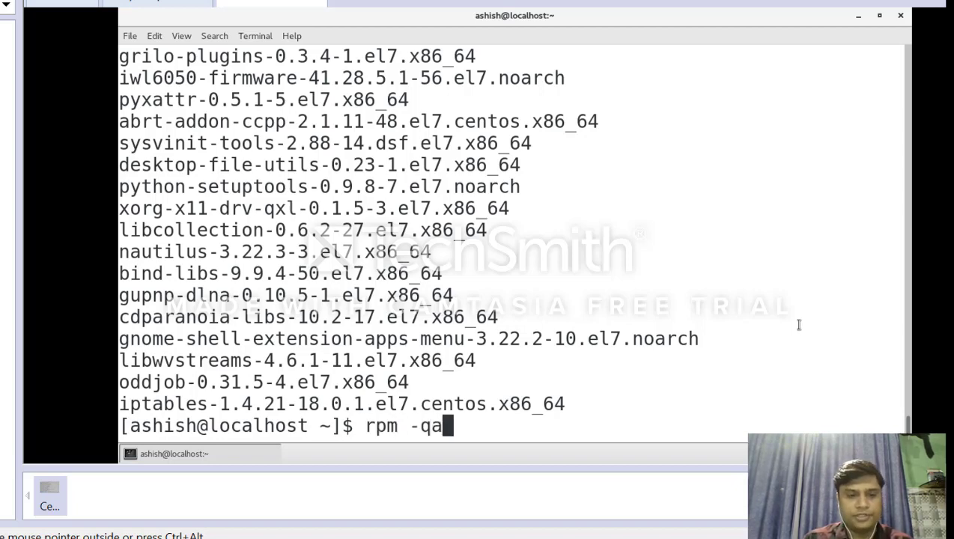
{"action": "type", "text": " | gre"}
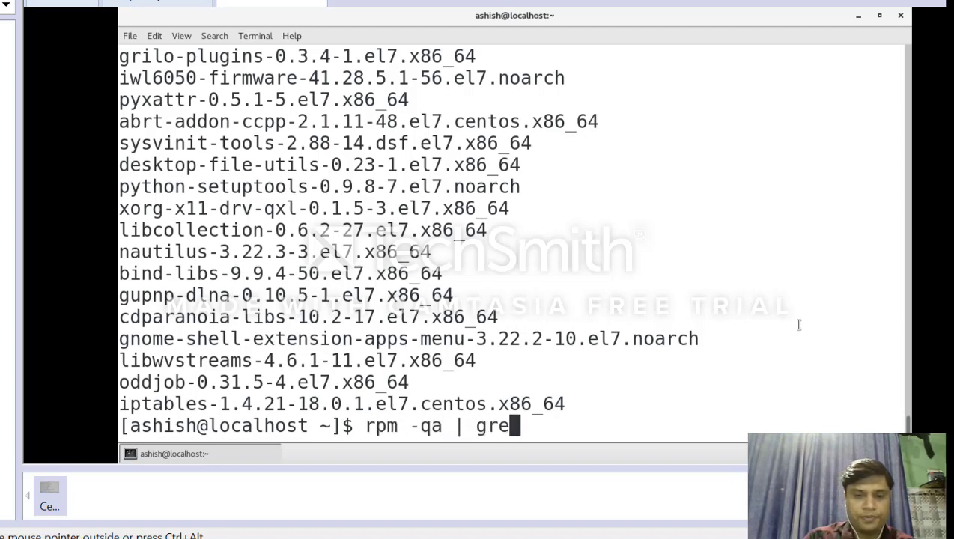
{"action": "type", "text": "p ssh"}
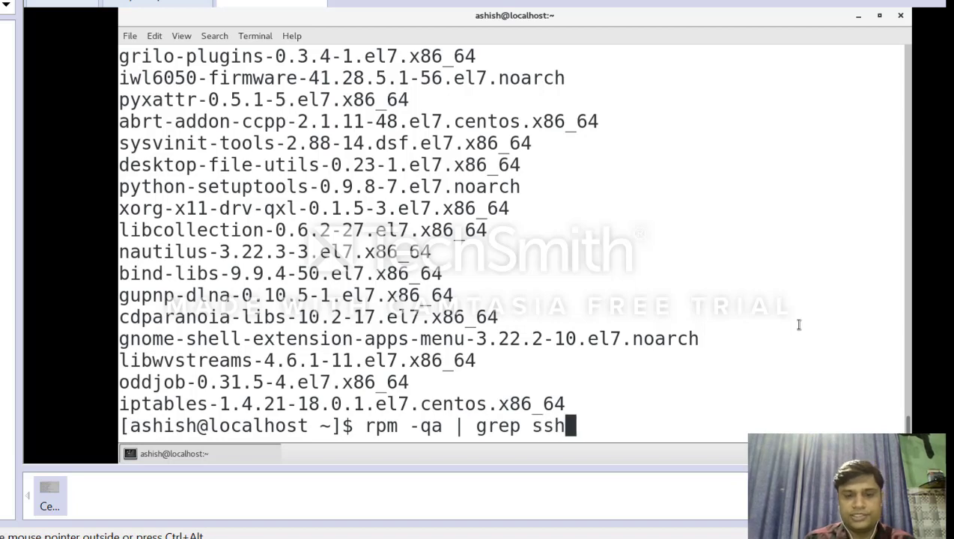
{"action": "key", "text": "Return"}
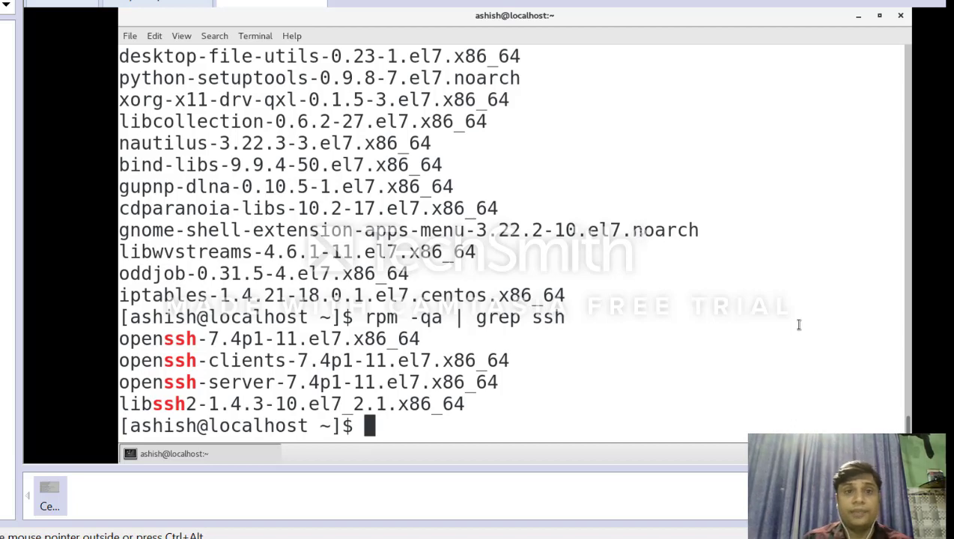
Clear the terminal and list the running systemd processes with ps -eaf | grep systemd
{"action": "type", "text": "c"}
{"action": "type", "text": "lear"}
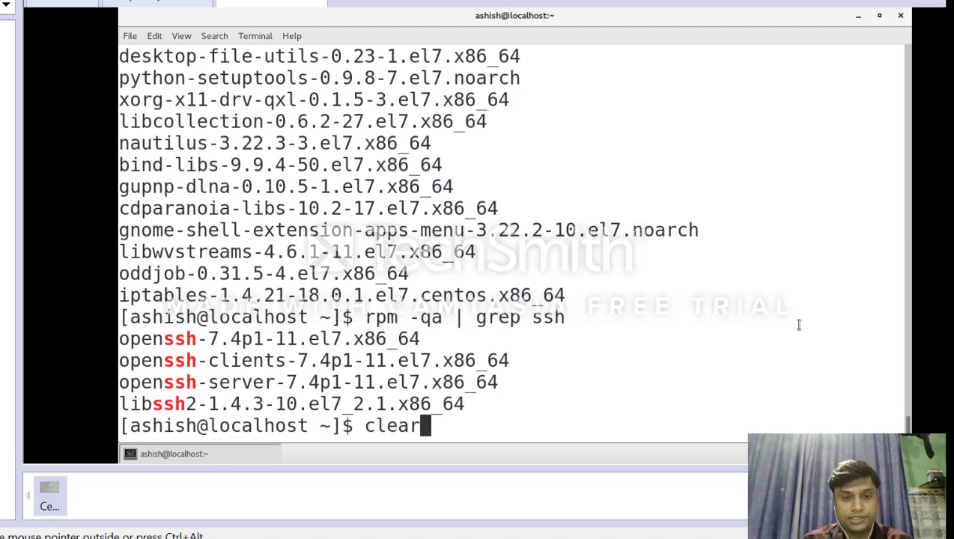
{"action": "key", "text": "Return"}
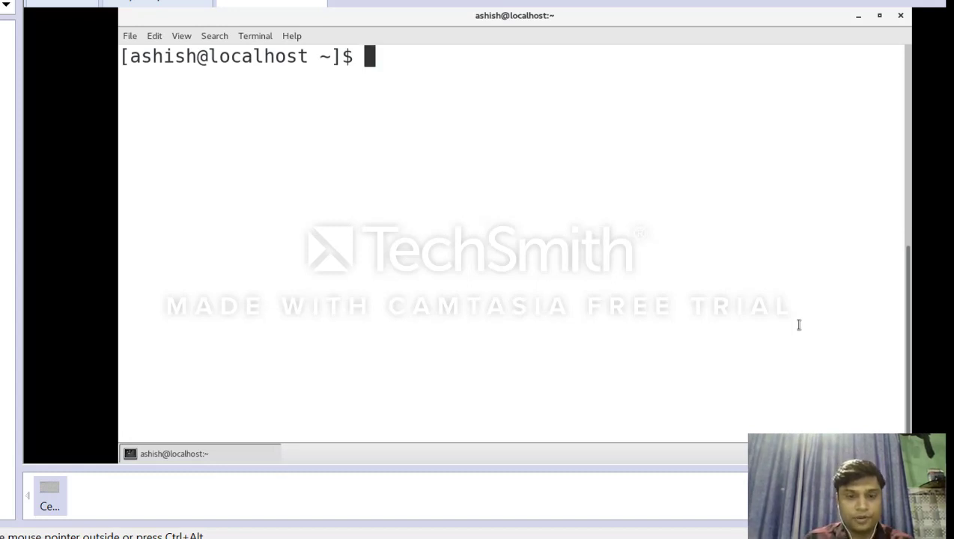
{"action": "type", "text": "ps "}
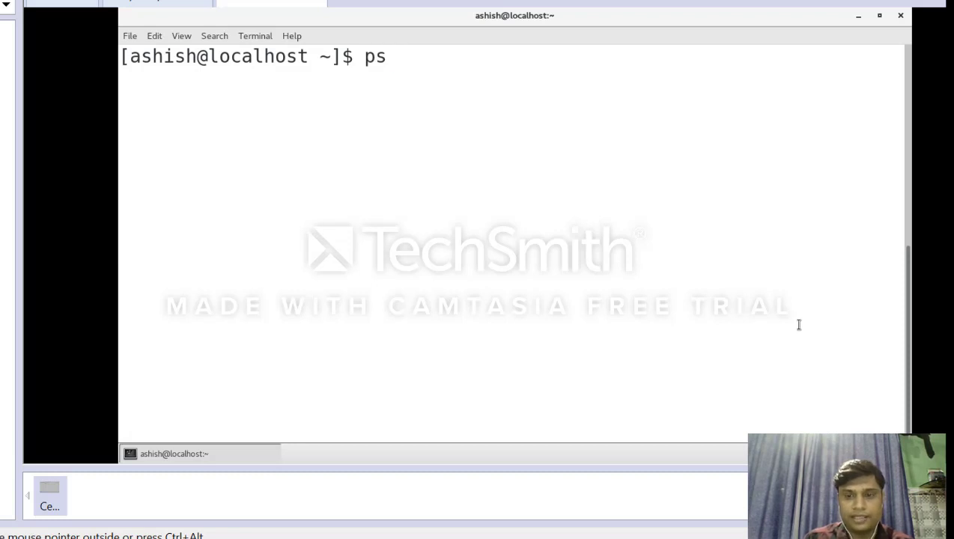
{"action": "type", "text": "-eaf"}
{"action": "type", "text": "|"}
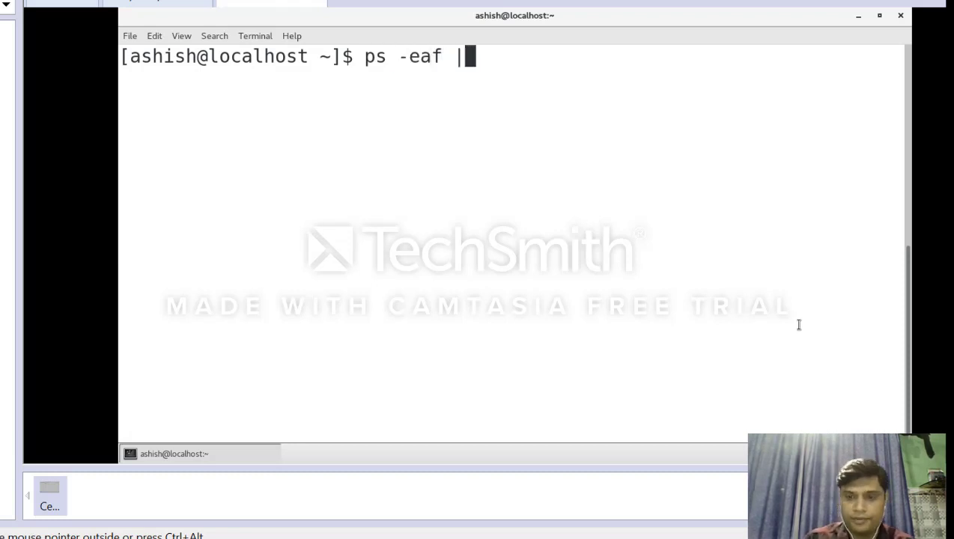
{"action": "type", "text": " grep systemd"}
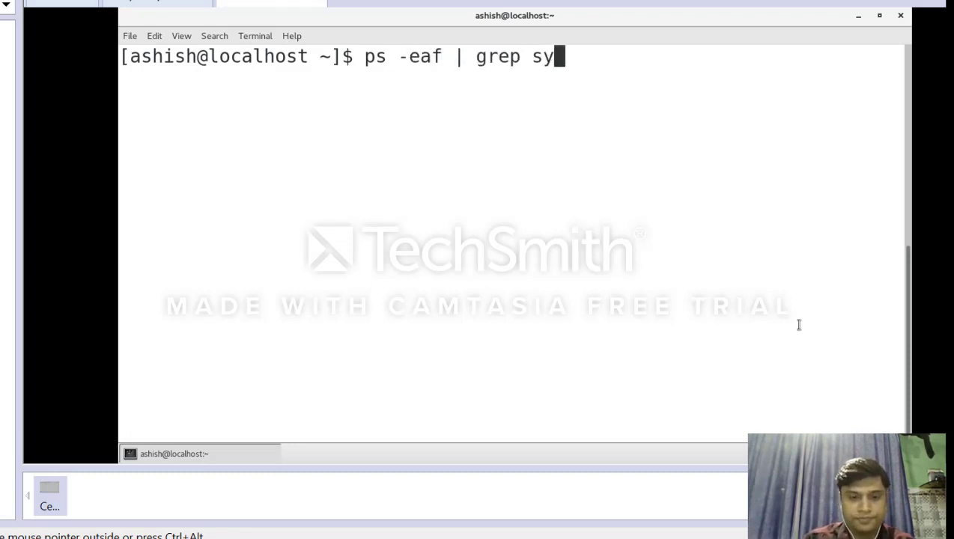
{"action": "key", "text": "Return"}
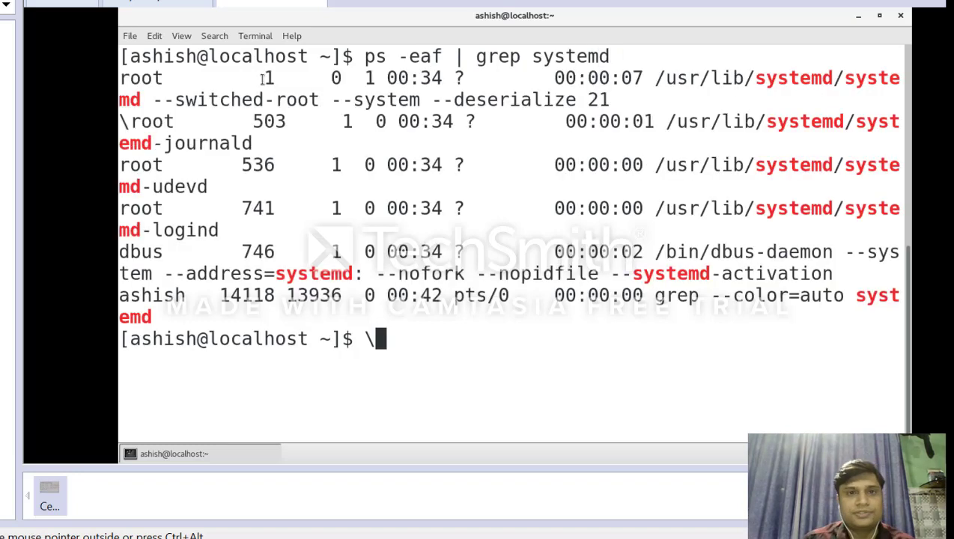
Highlight the process ID in the first systemd row and remove the stray backslash from the command prompt
{"action": "mouse_move", "coordinate": [262, 76]}
{"action": "left_mouse_down"}
{"action": "mouse_move", "coordinate": [278, 75]}
{"action": "mouse_move", "coordinate": [271, 76]}
{"action": "left_mouse_up"}
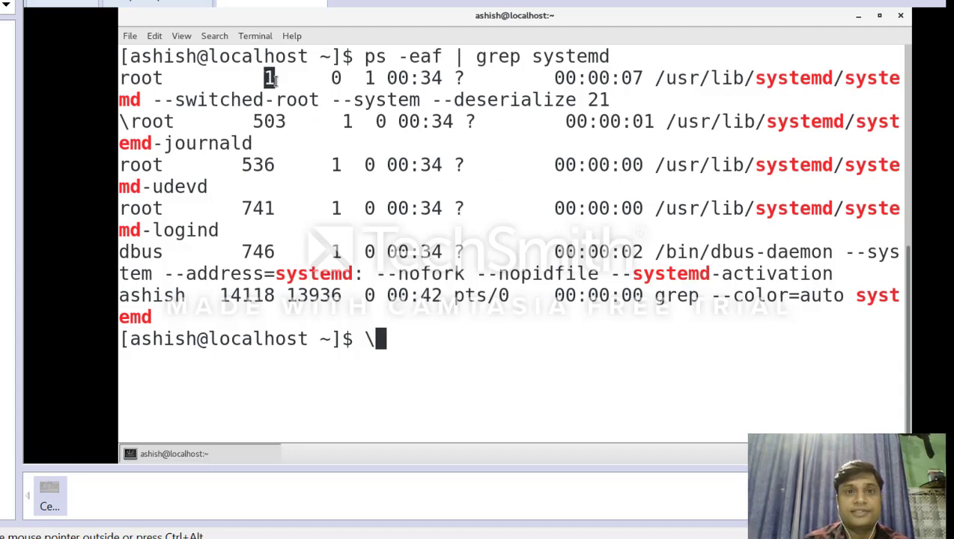
{"action": "left_click_drag", "start_coordinate": [278, 80], "coordinate": [263, 75]}
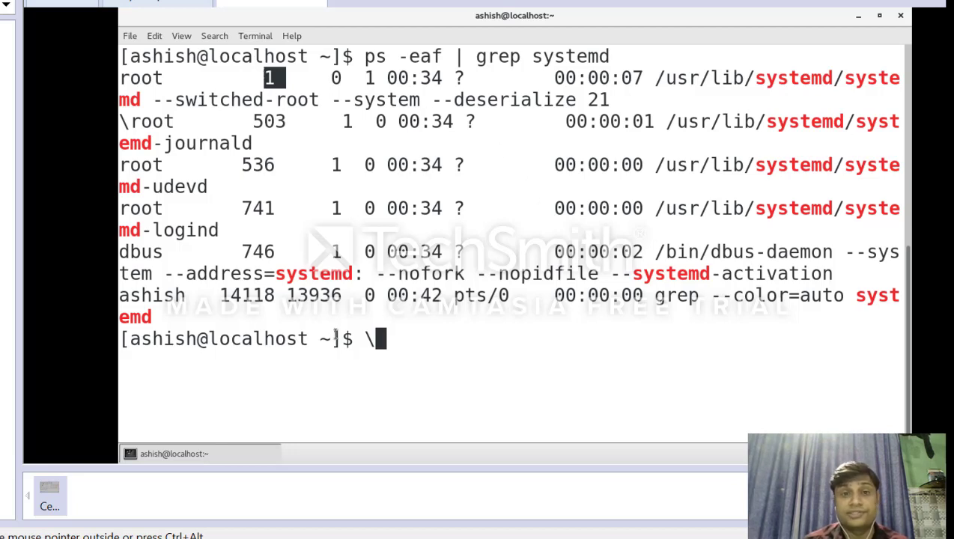
{"action": "key", "text": "BackSpace"}
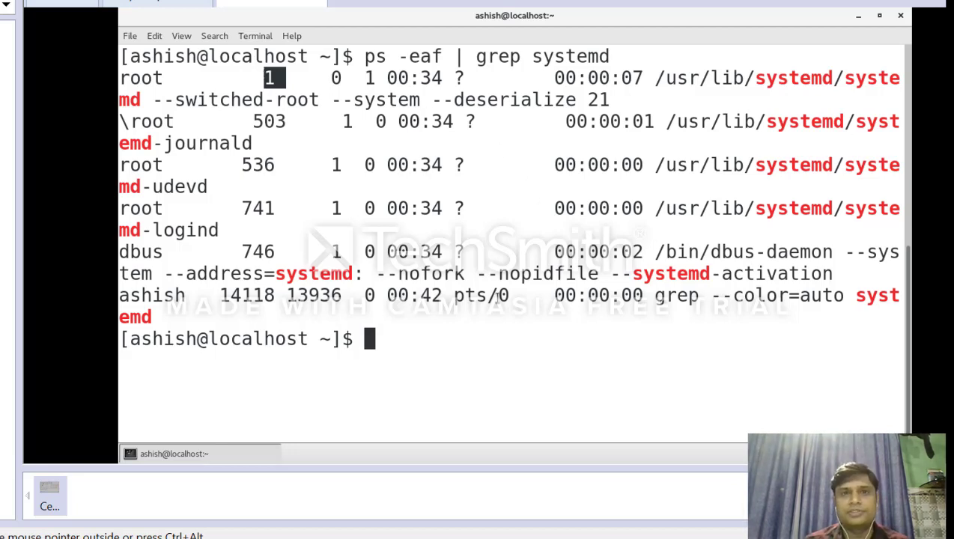